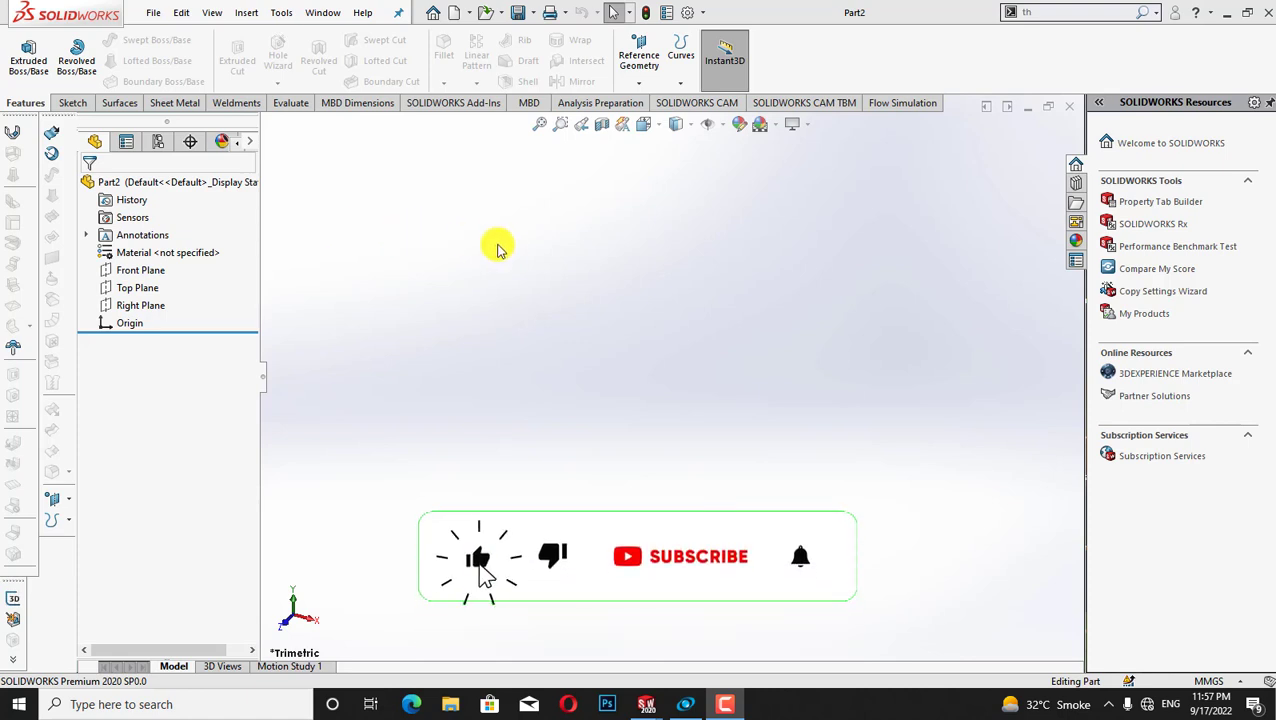
Start a sketch on the Front Plane and draw a center rectangle about 186 by 119 mm, centred on the origin.
right_click(157, 270)
click(177, 247)
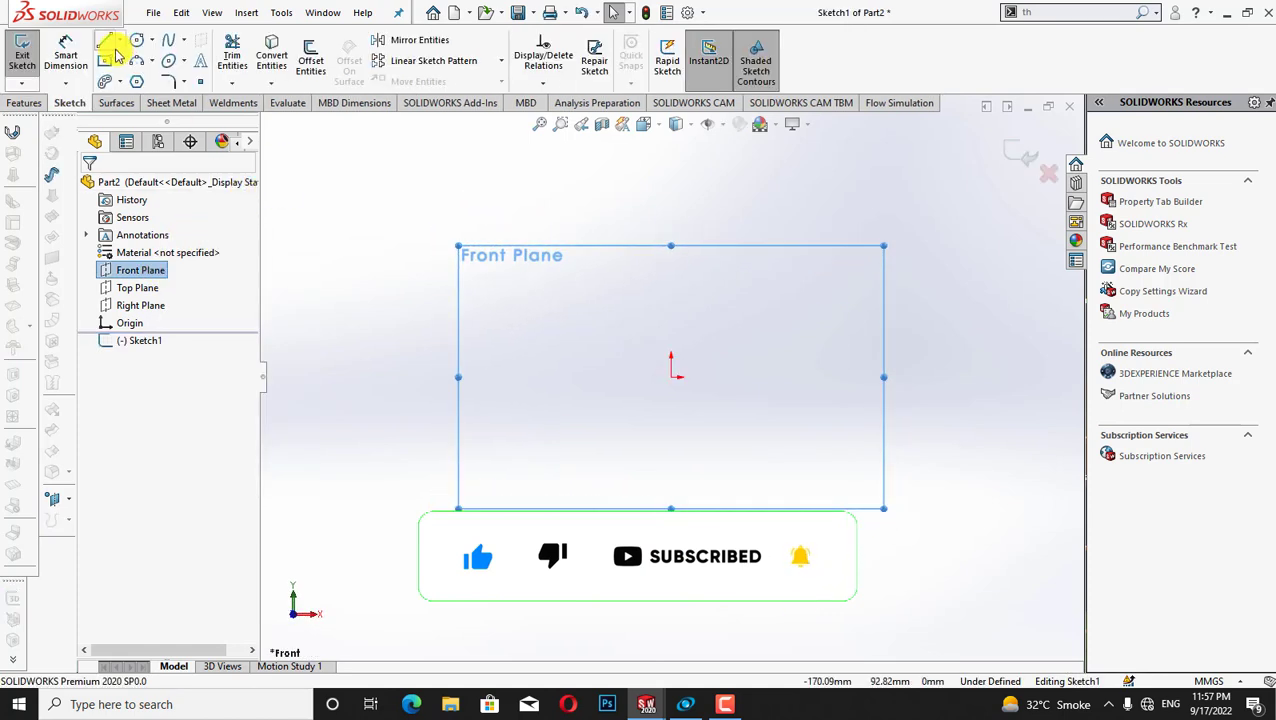
click(120, 62)
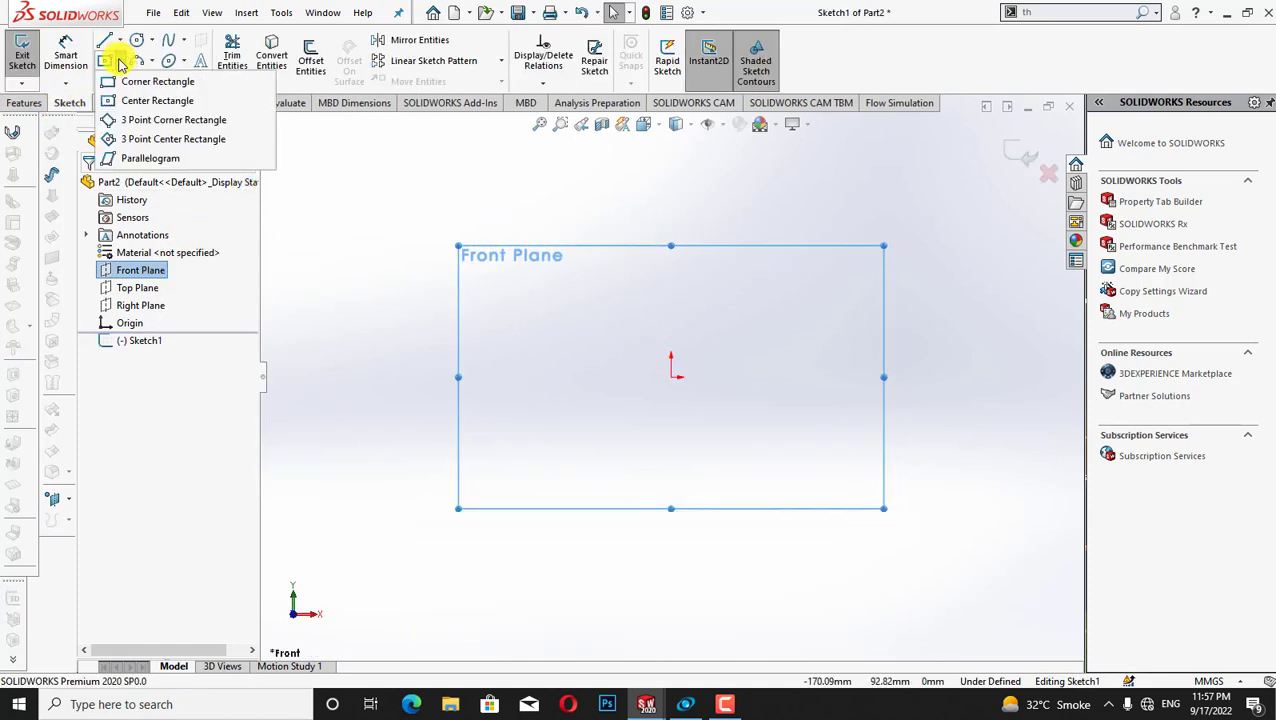
click(160, 100)
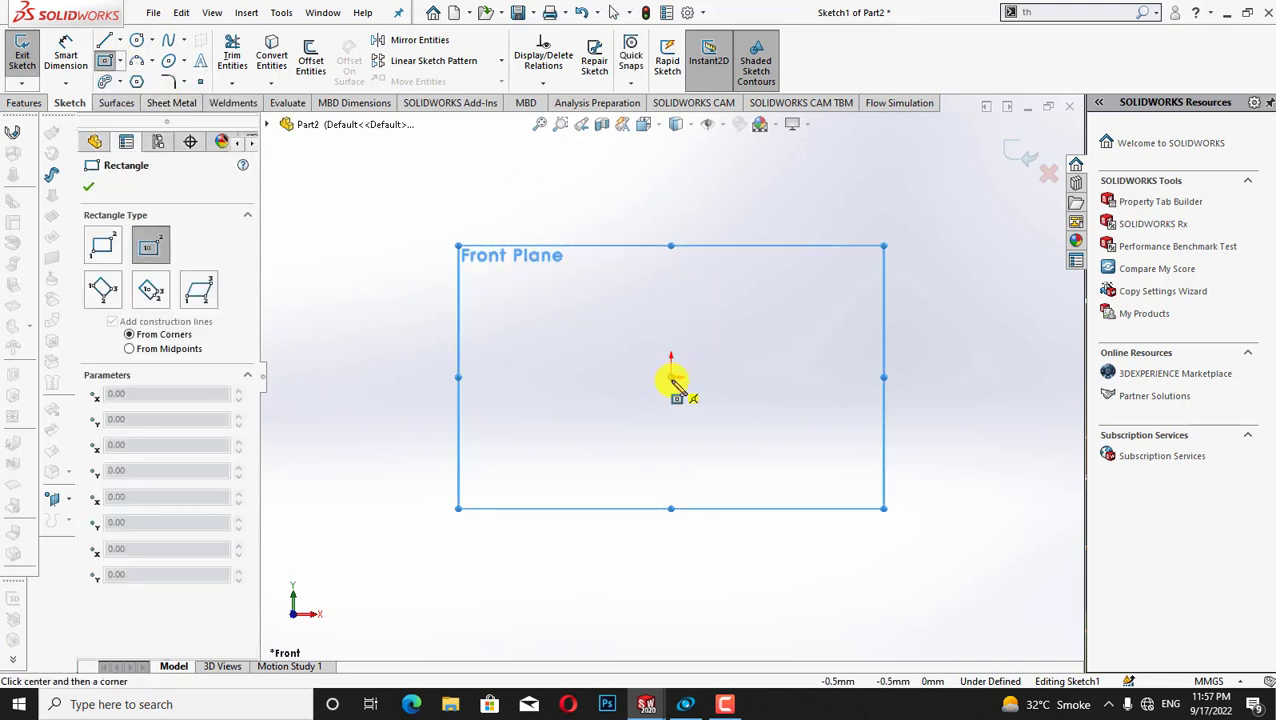
click(671, 377)
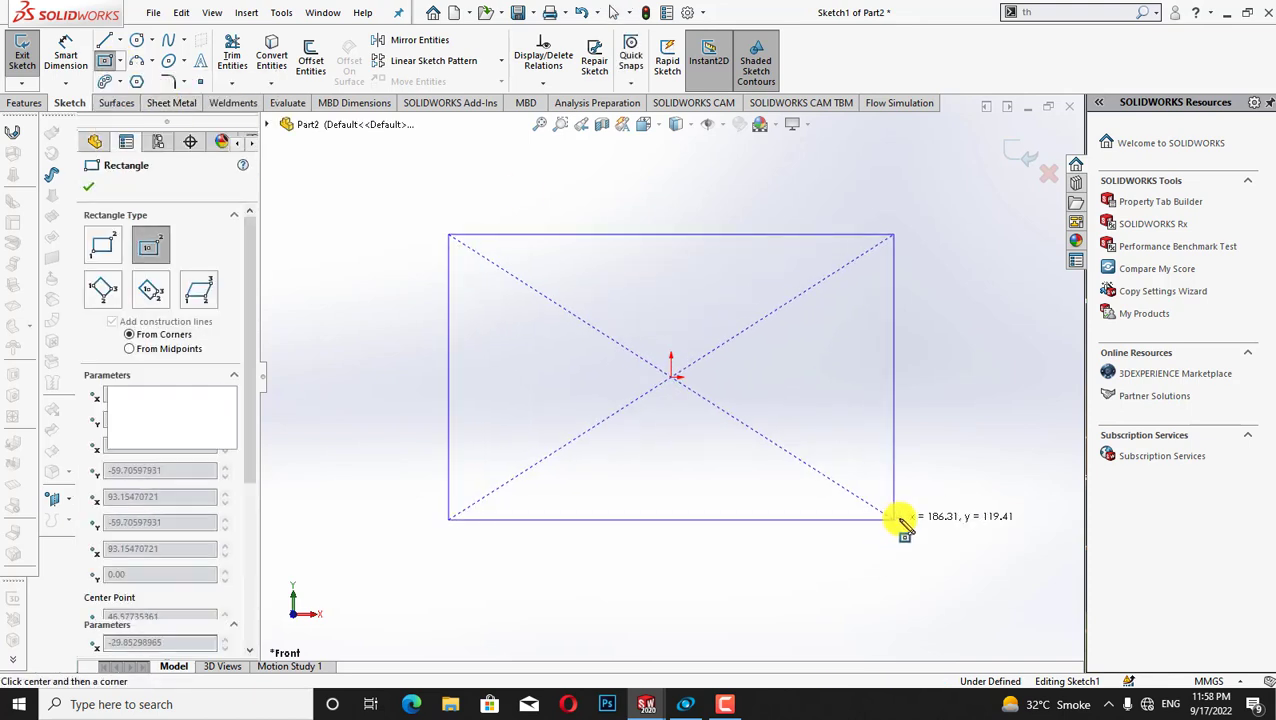
click(895, 519)
click(88, 186)
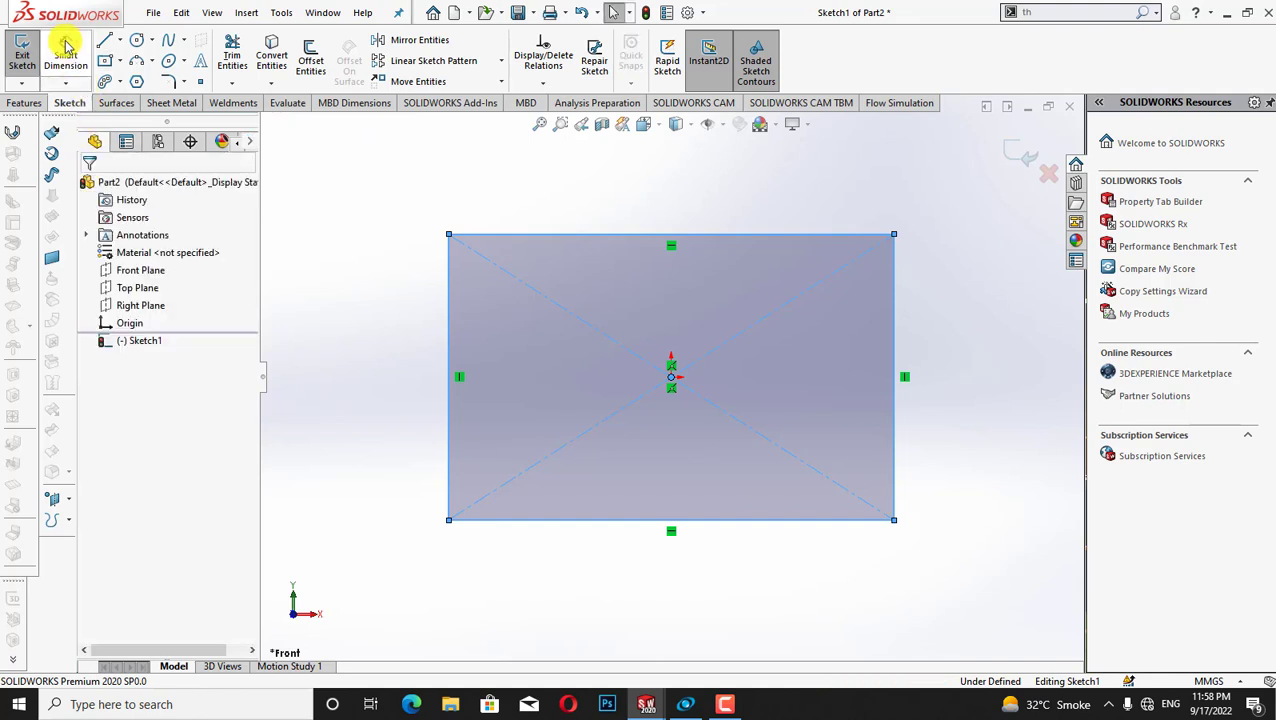
Dimension the rectangle's top edge and set its width to 200 mm.
click(65, 45)
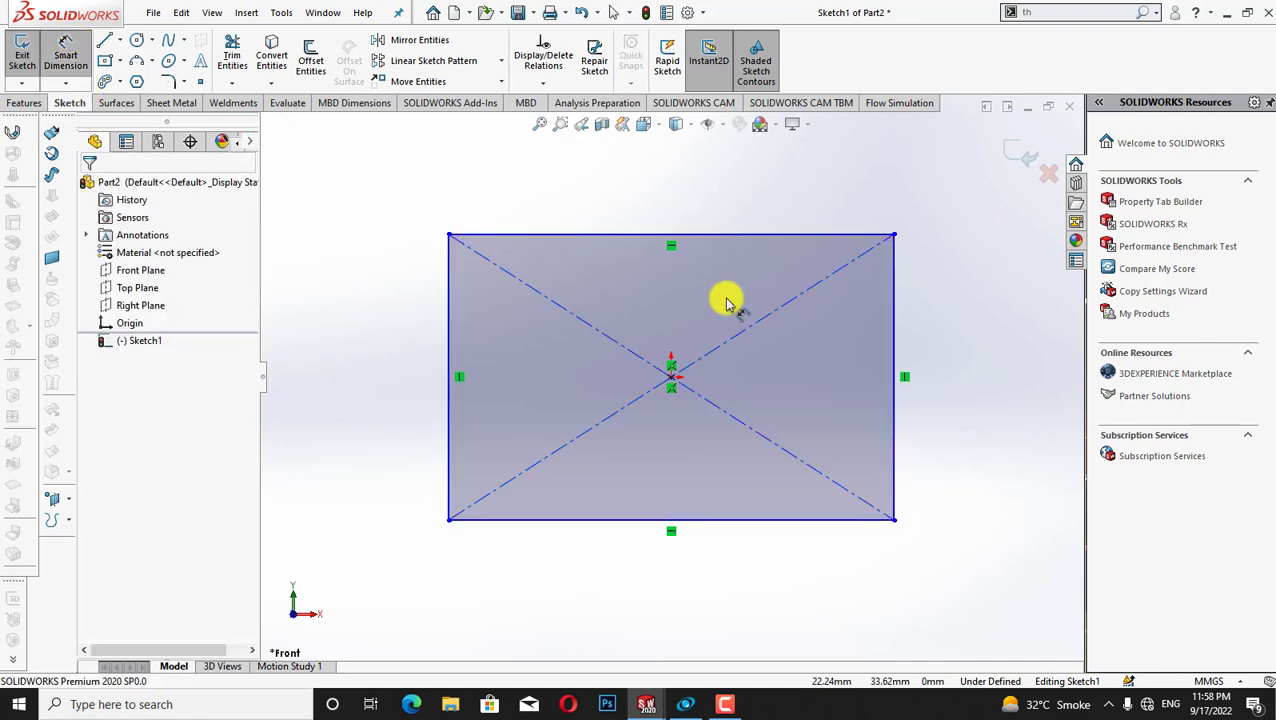
click(715, 237)
click(722, 162)
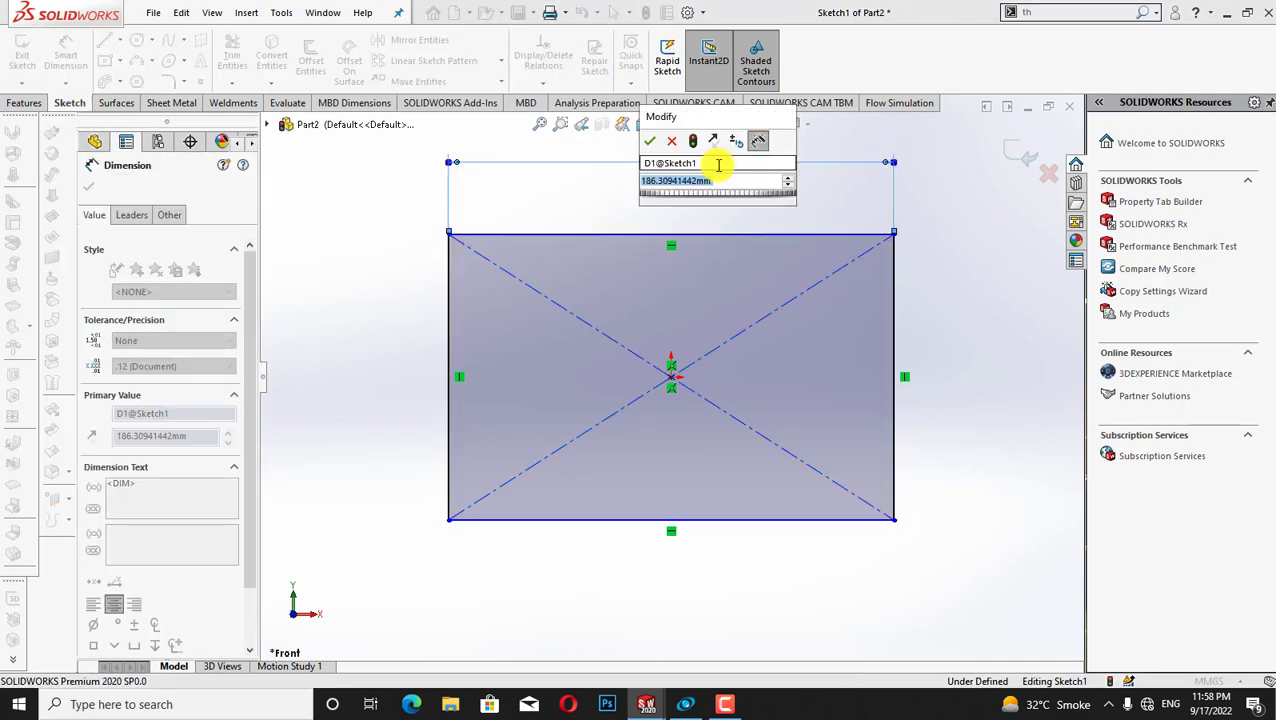
key(BackSpace)
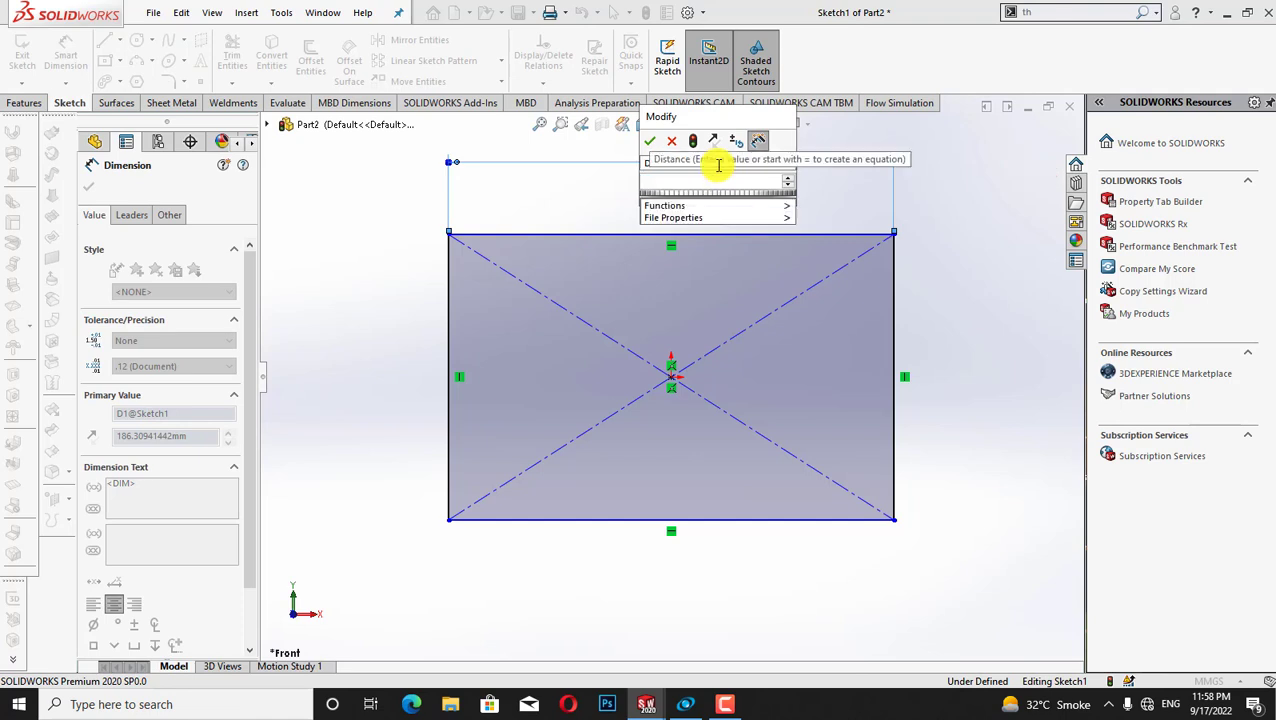
text(200-)
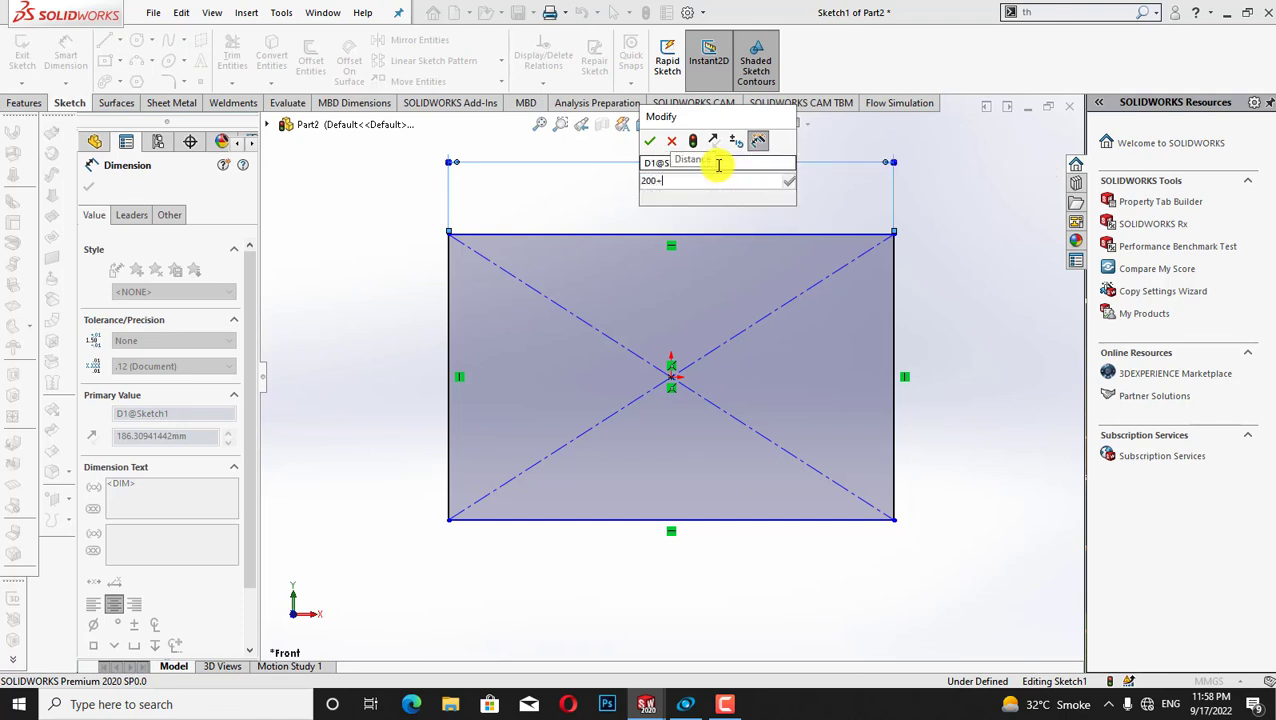
key(BackSpace)
key(Return)
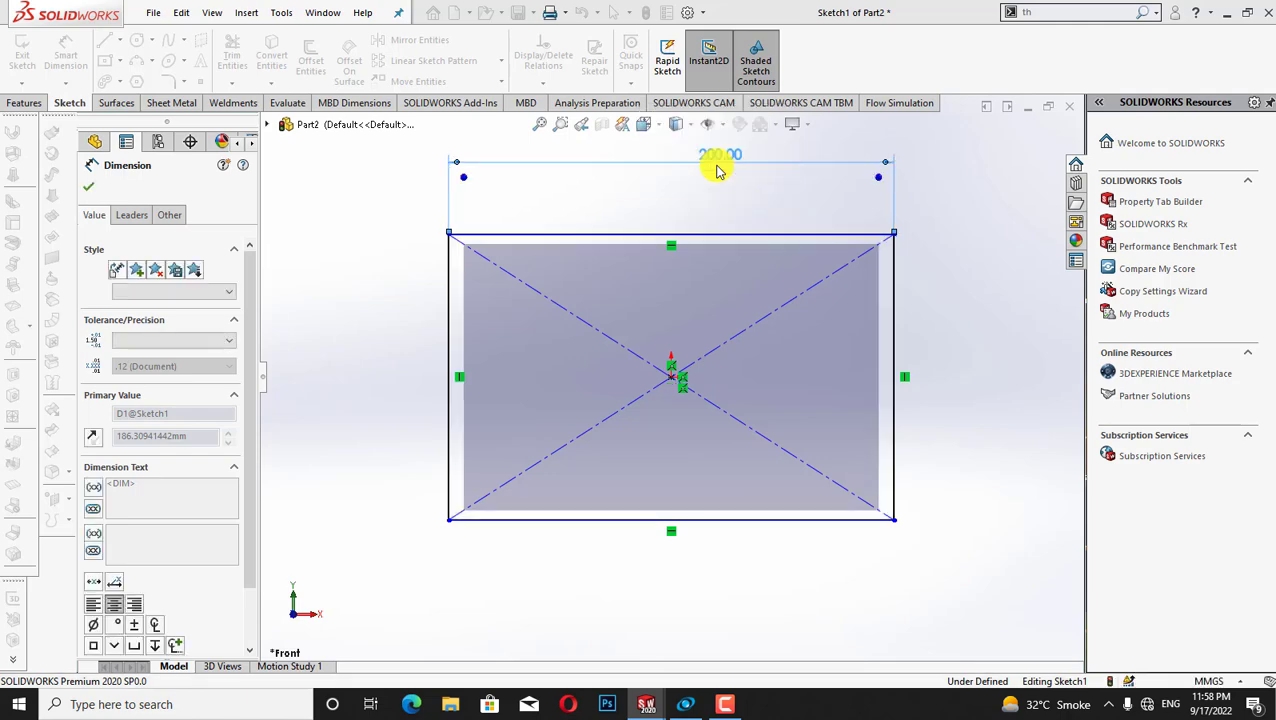
Dimension the rectangle's left edge and set its height to 150 mm.
click(450, 365)
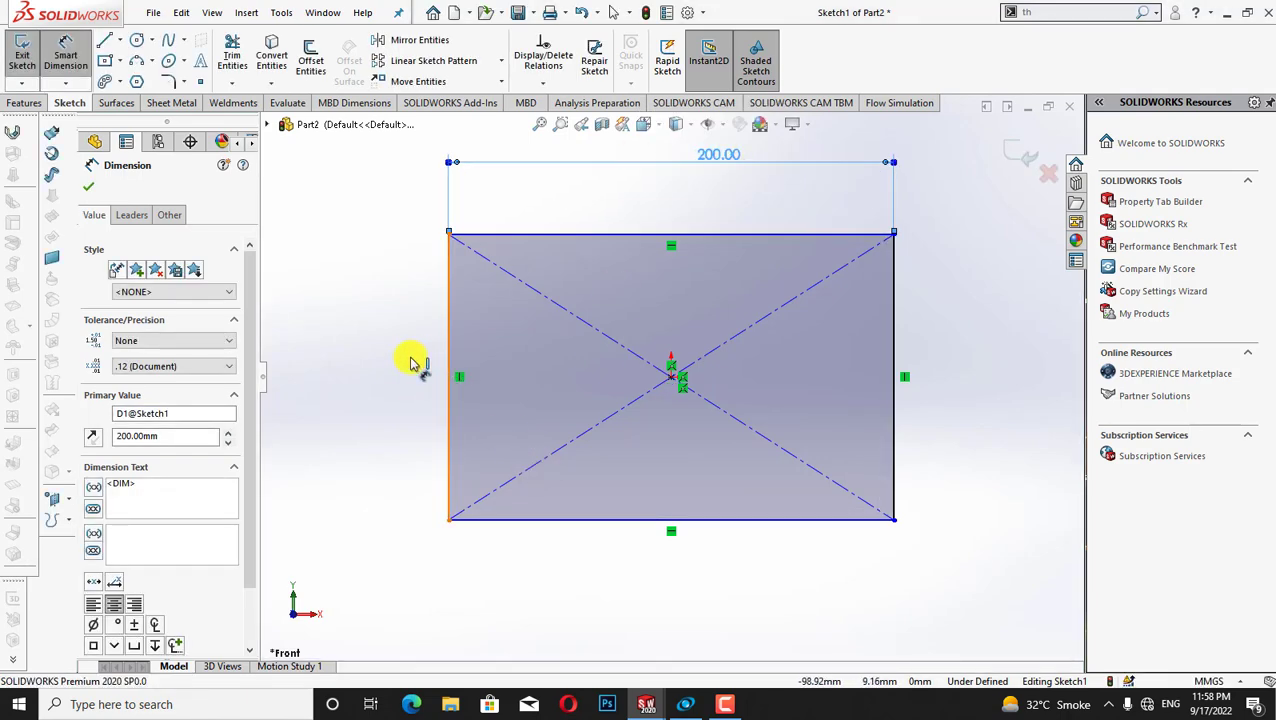
click(388, 366)
key(BackSpace)
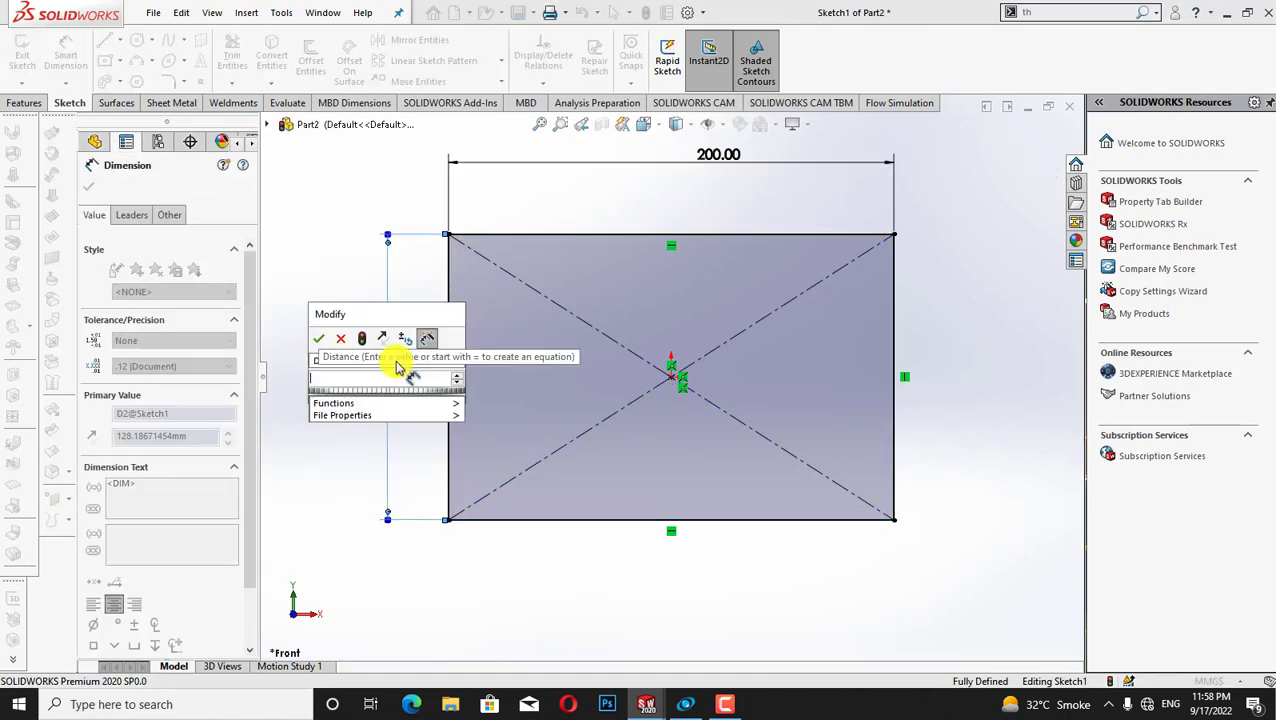
text(150)
key(Return)
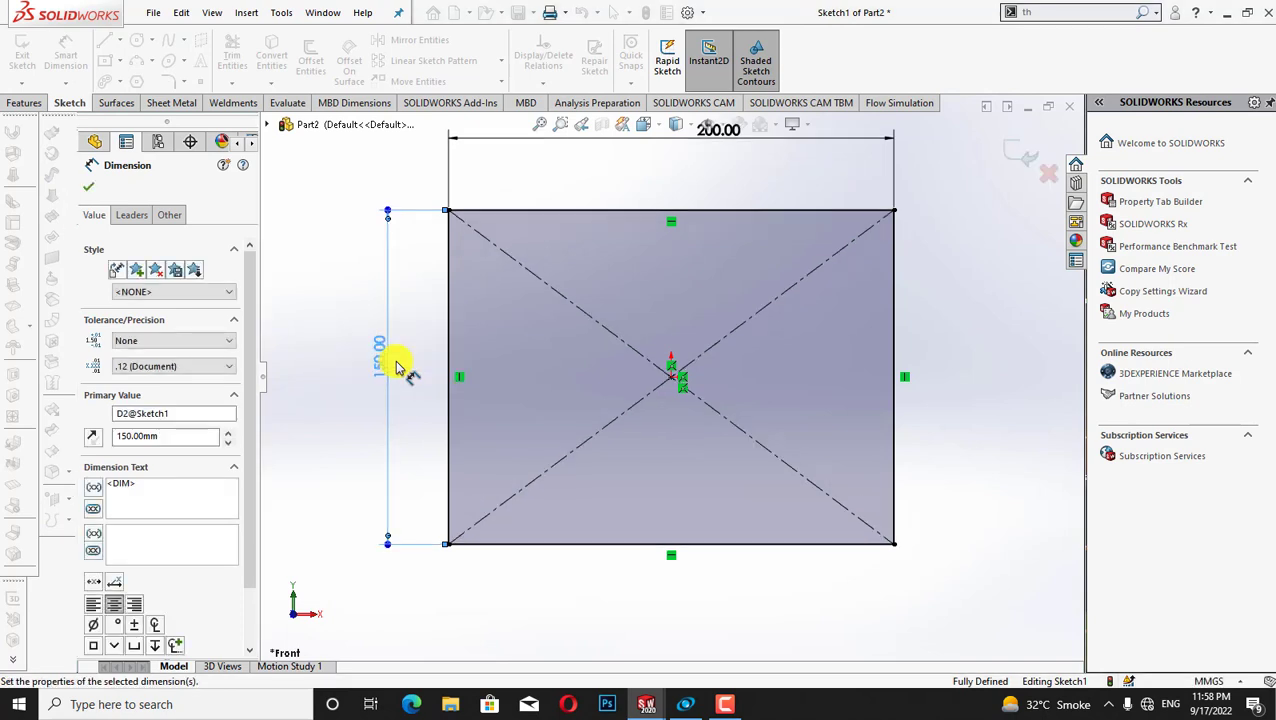
click(92, 188)
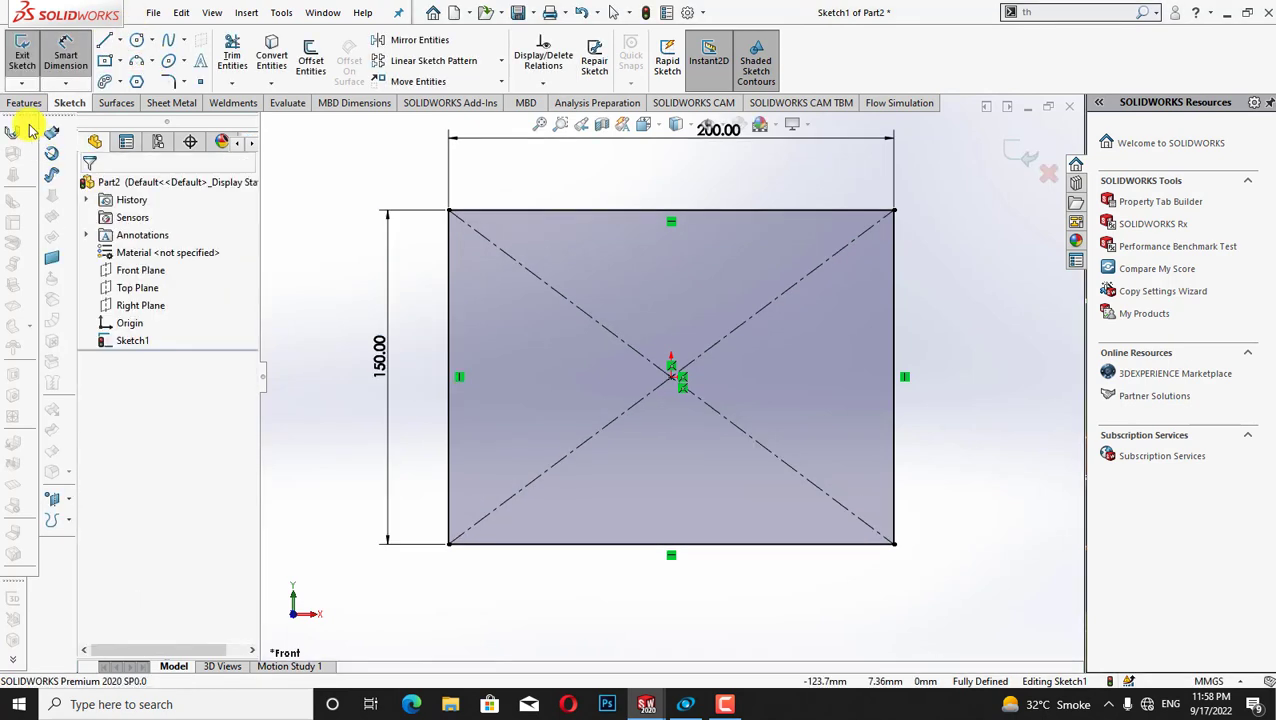
Extrude the rectangle as a boss with the Mid Plane end condition and a depth of 150 mm.
click(25, 104)
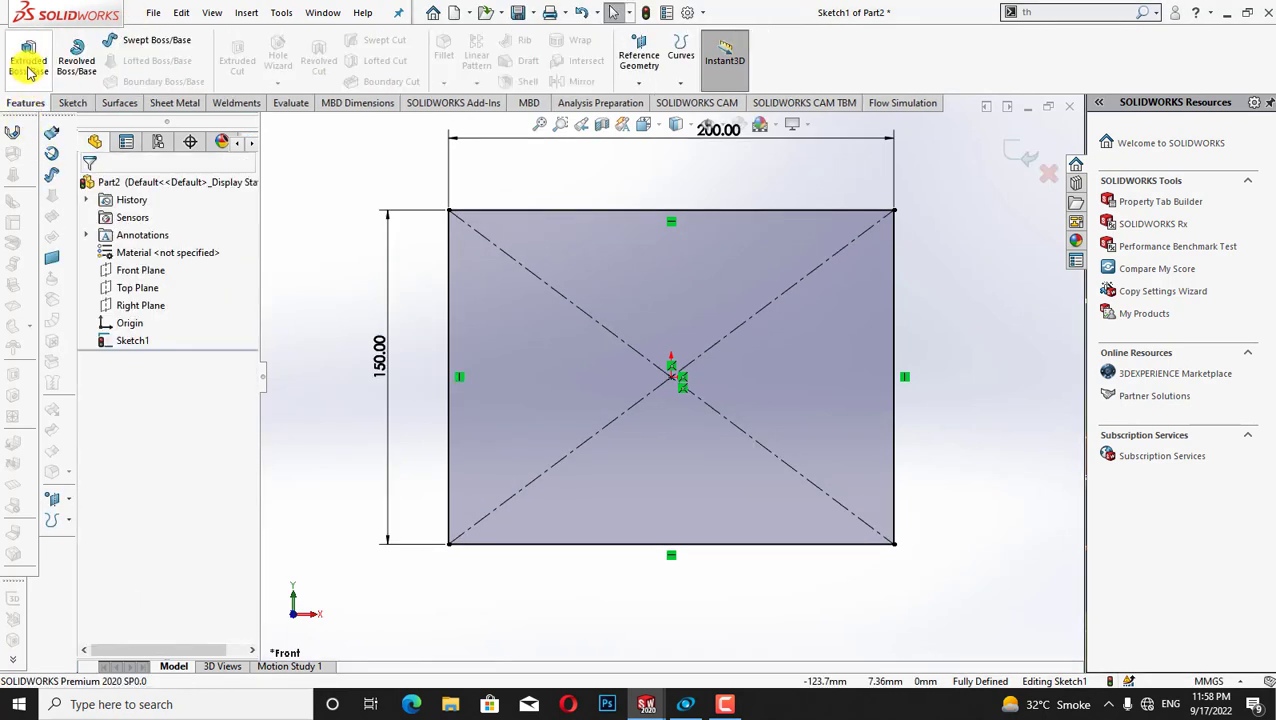
click(29, 66)
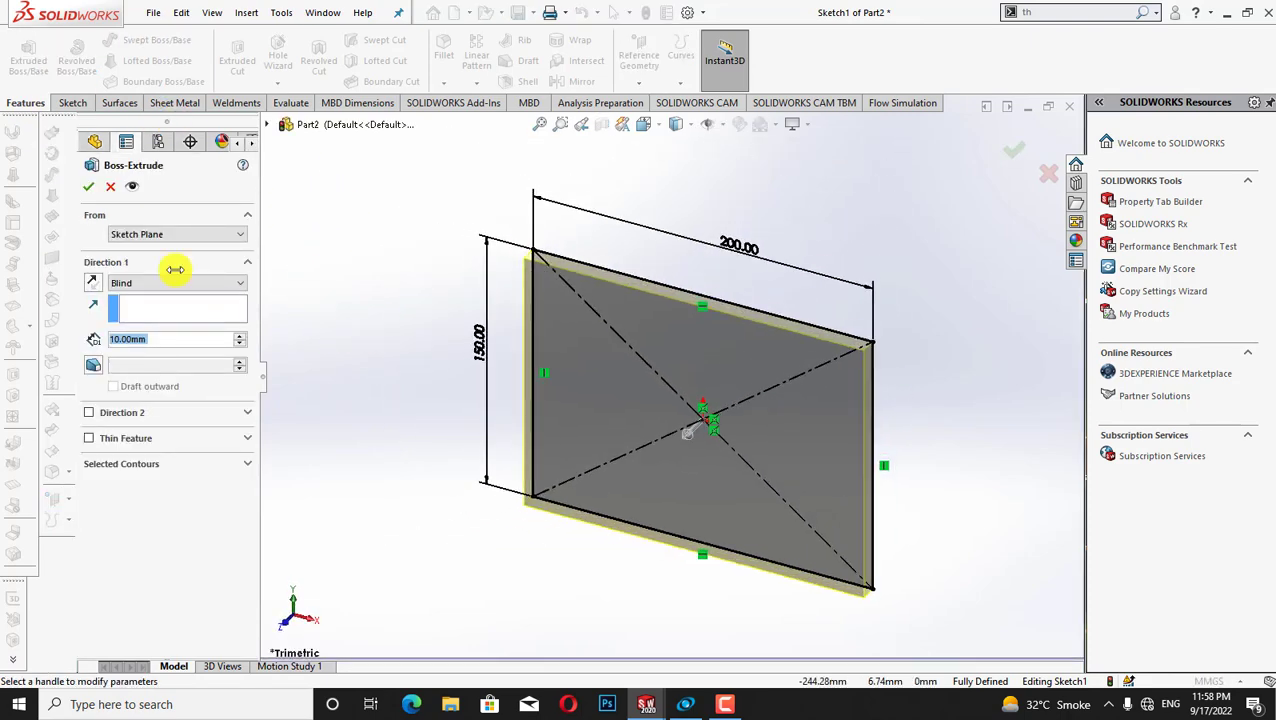
click(200, 284)
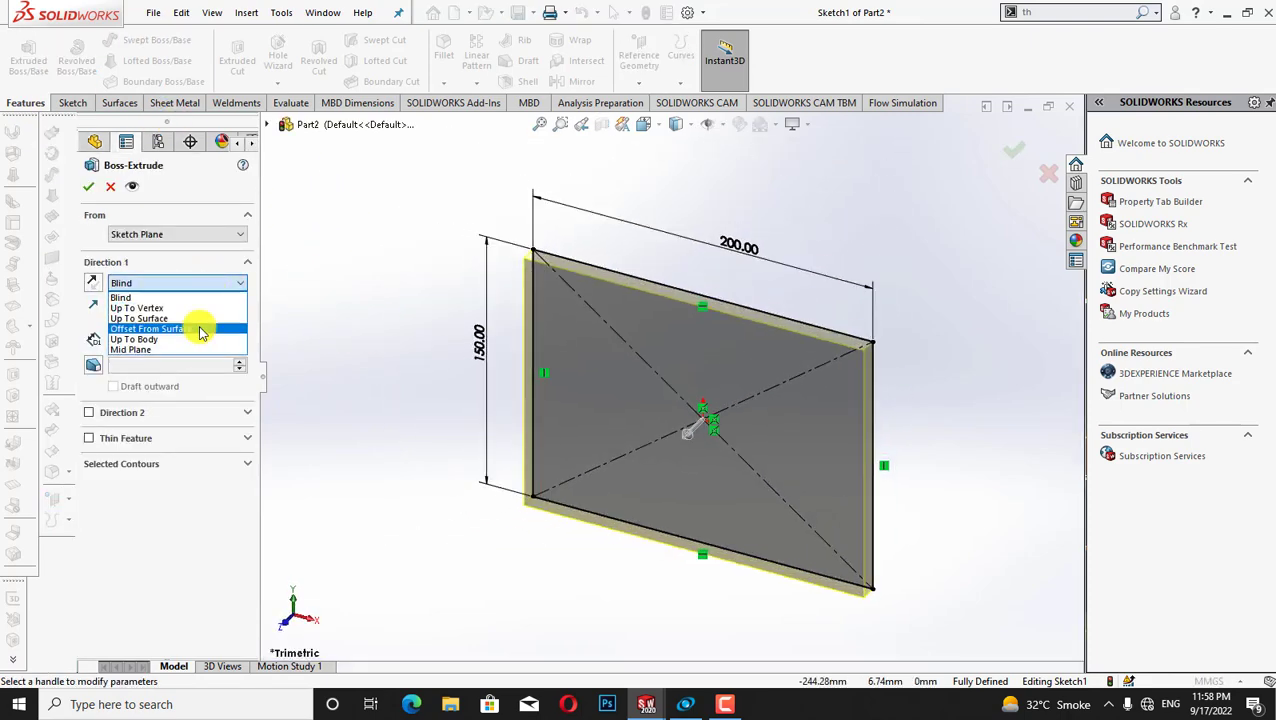
click(190, 349)
scroll(236, 343, up, 10)
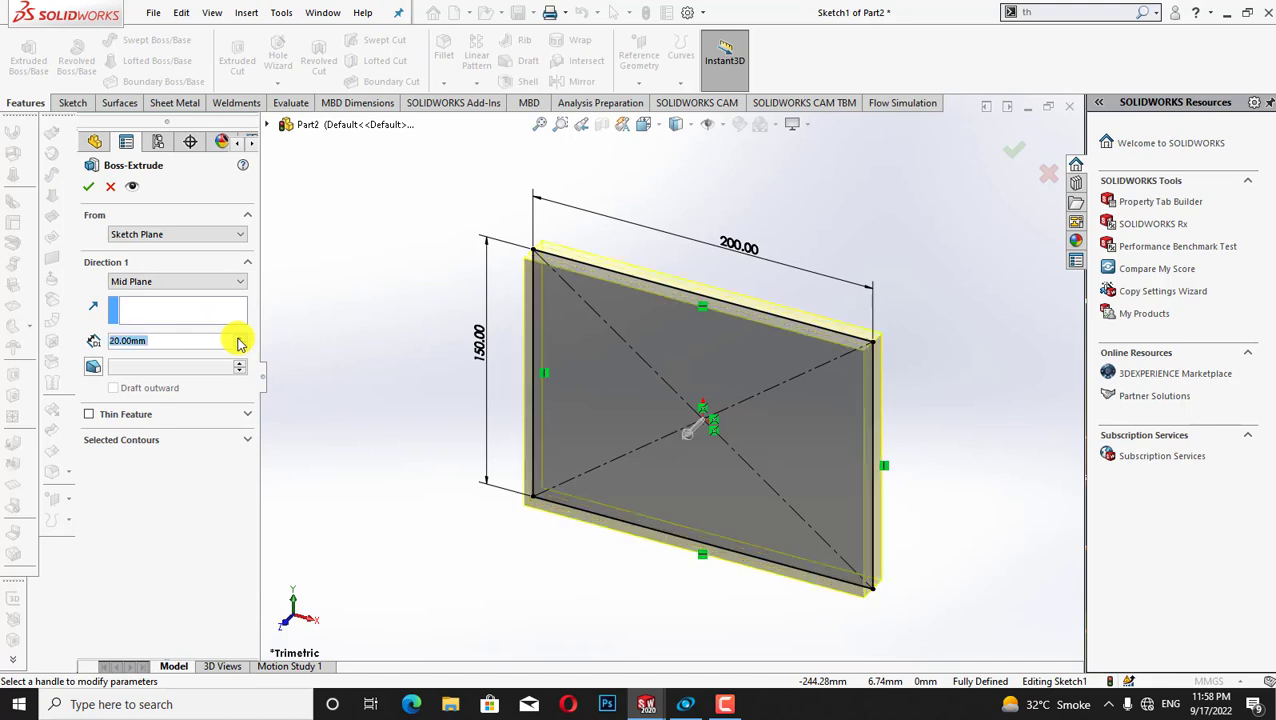
scroll(238, 343, up, 3)
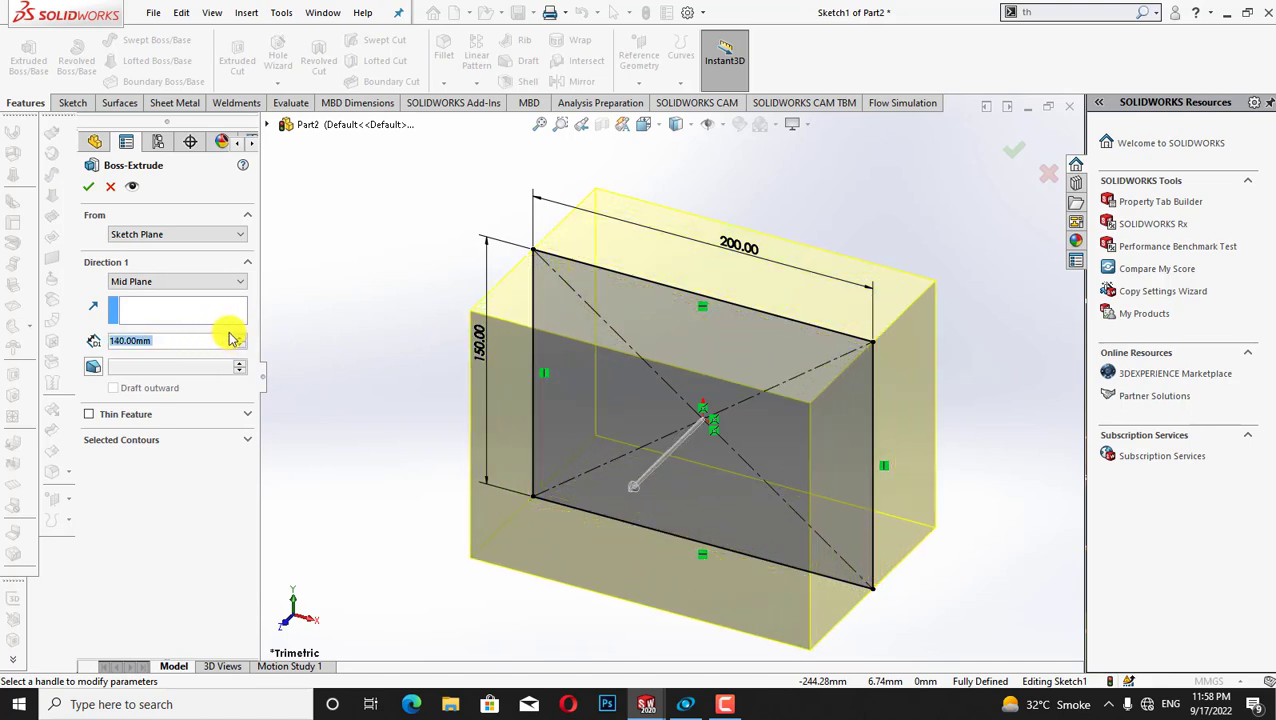
scroll(236, 342, up, 1)
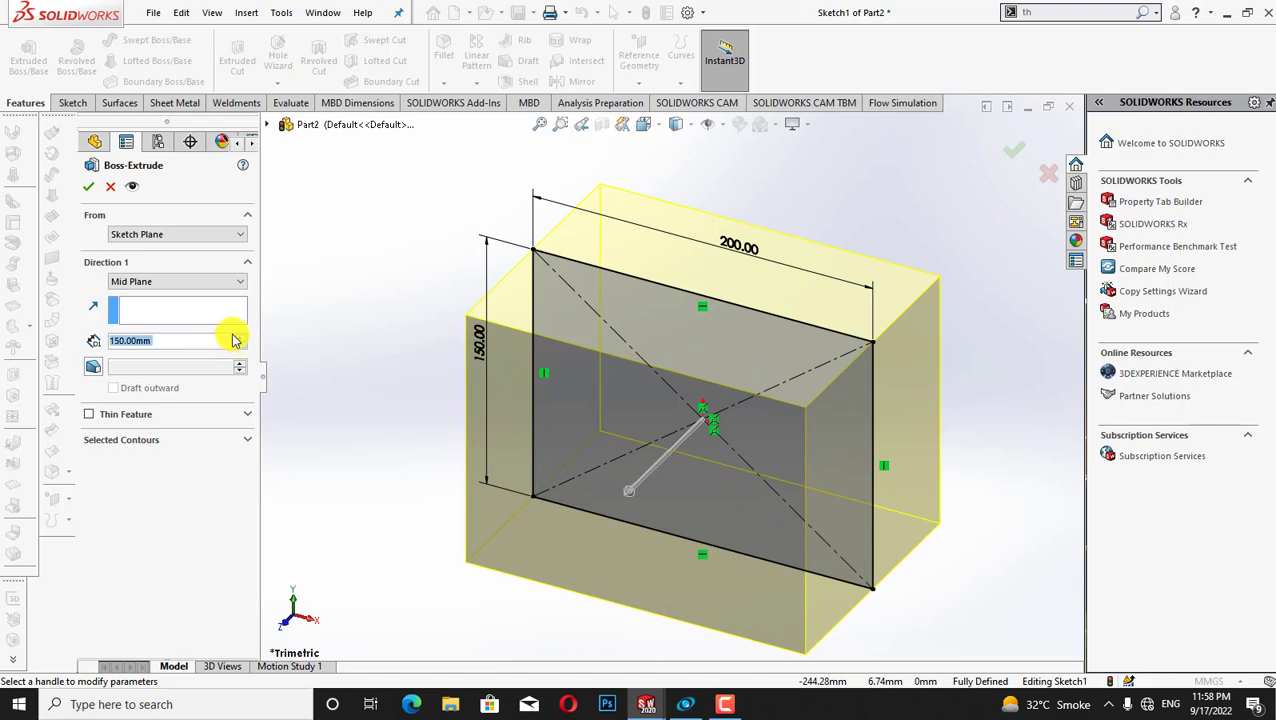
click(92, 186)
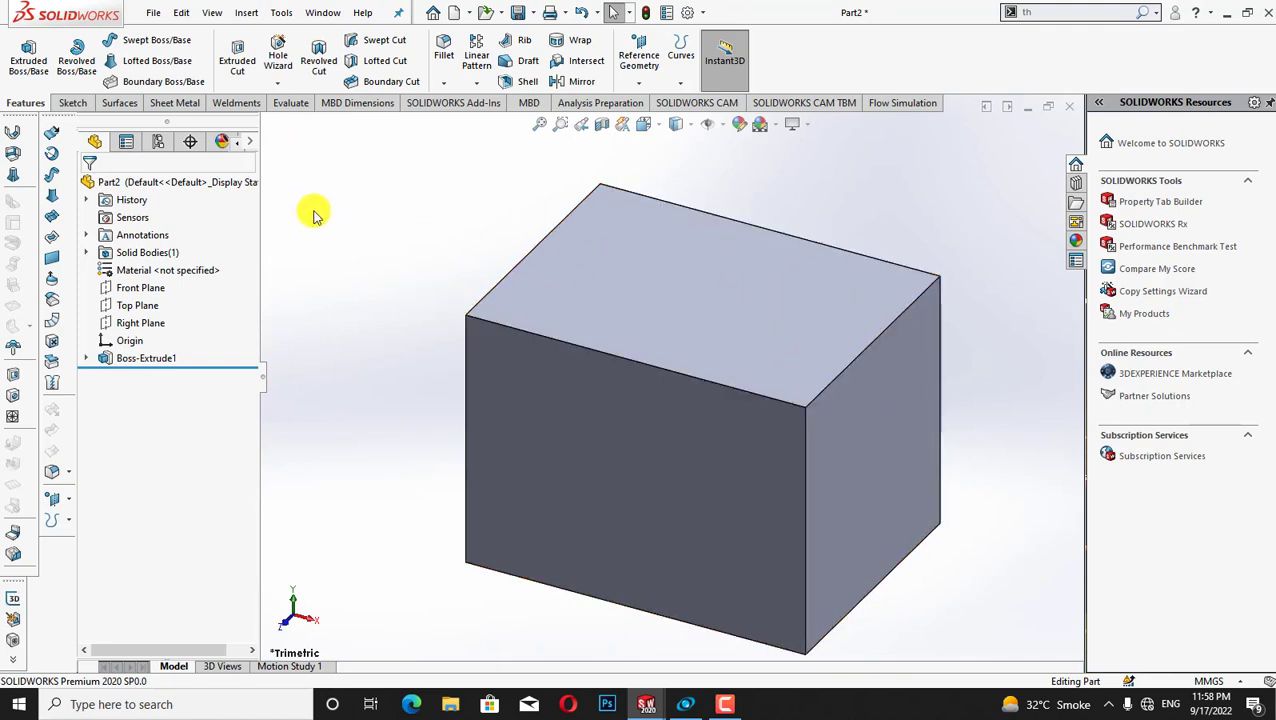
Shell the block outward with a 2 mm wall thickness, removing its top face.
click(527, 81)
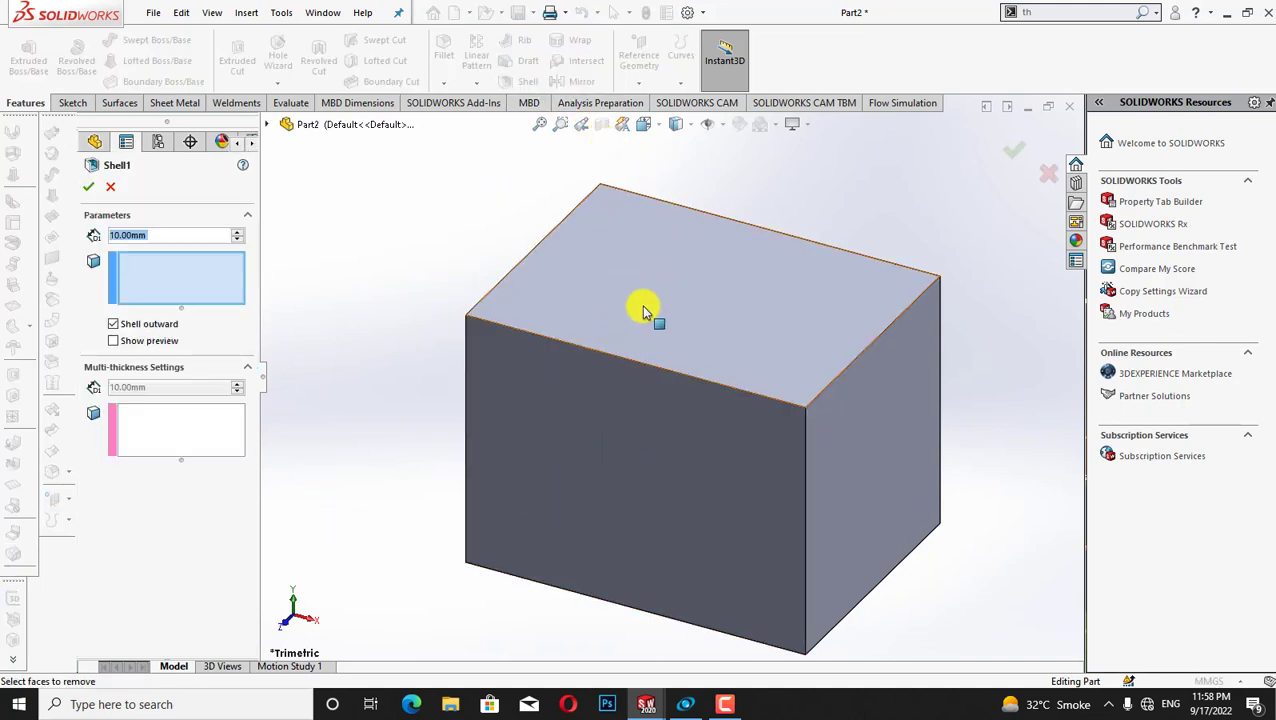
click(600, 274)
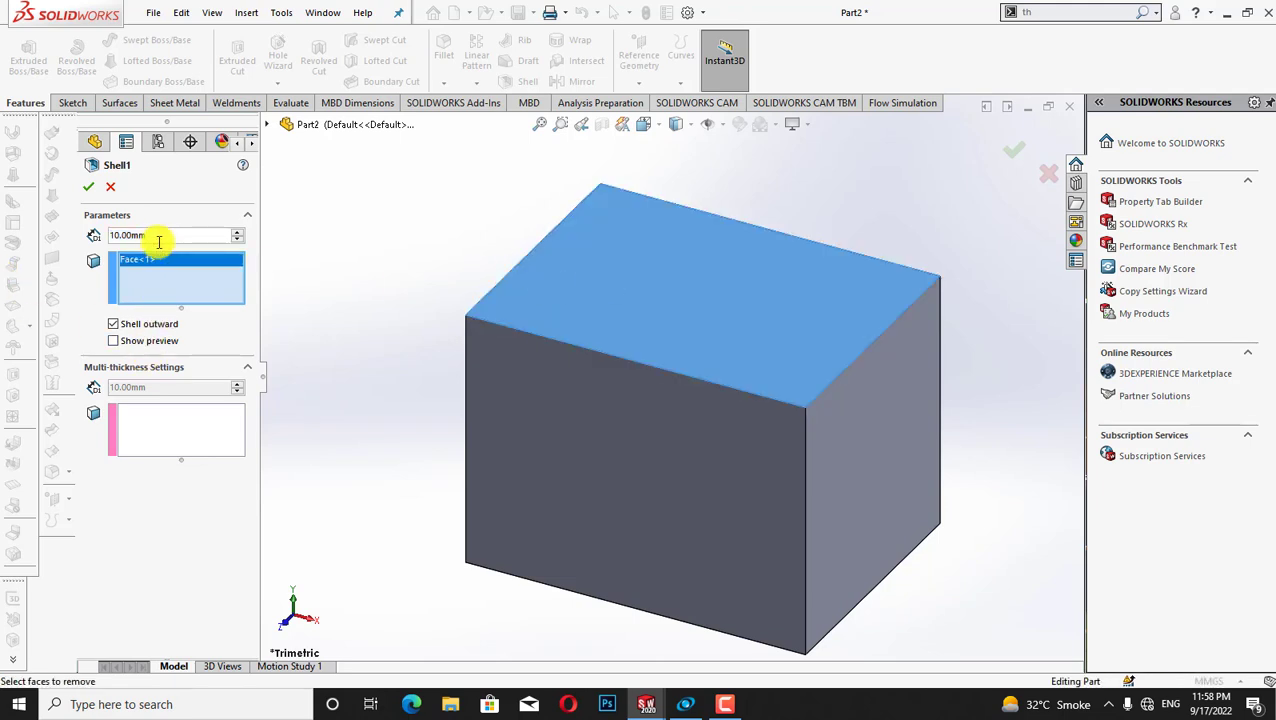
key(BackSpace)
key(BackSpace)
key(BackSpace)
key(BackSpace)
key(BackSpace)
key(BackSpace)
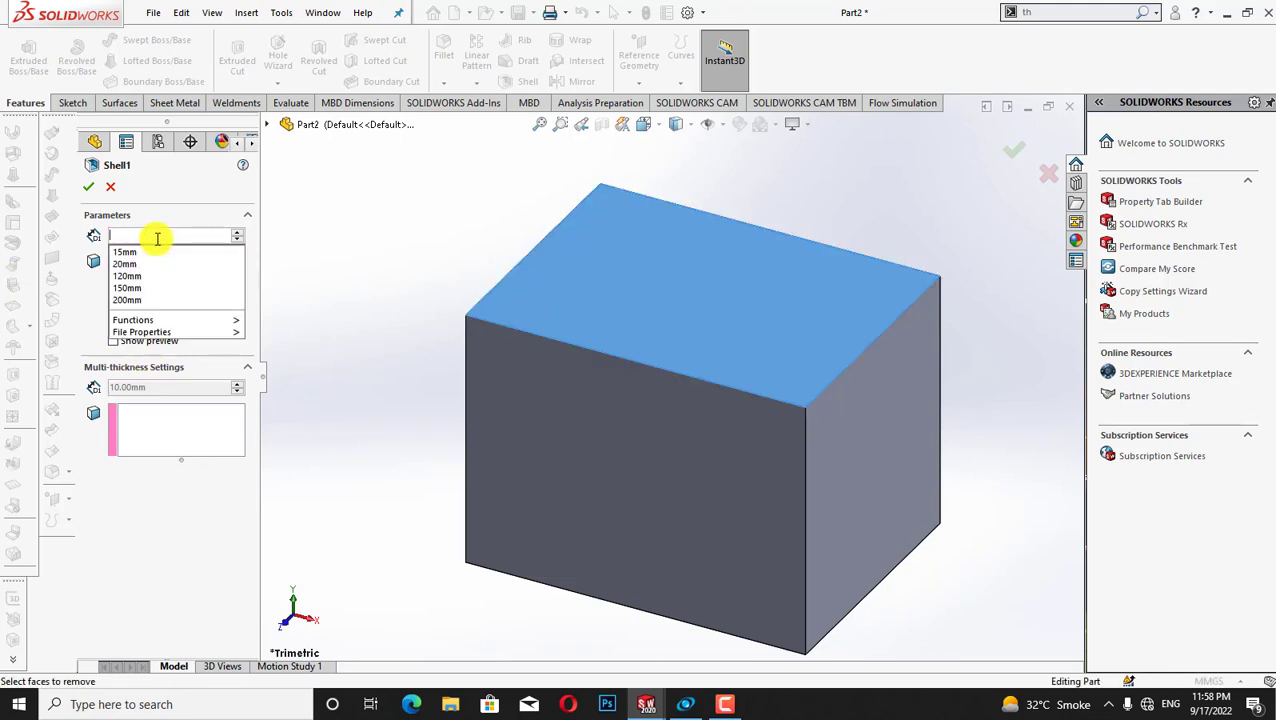
text(2.00mm)
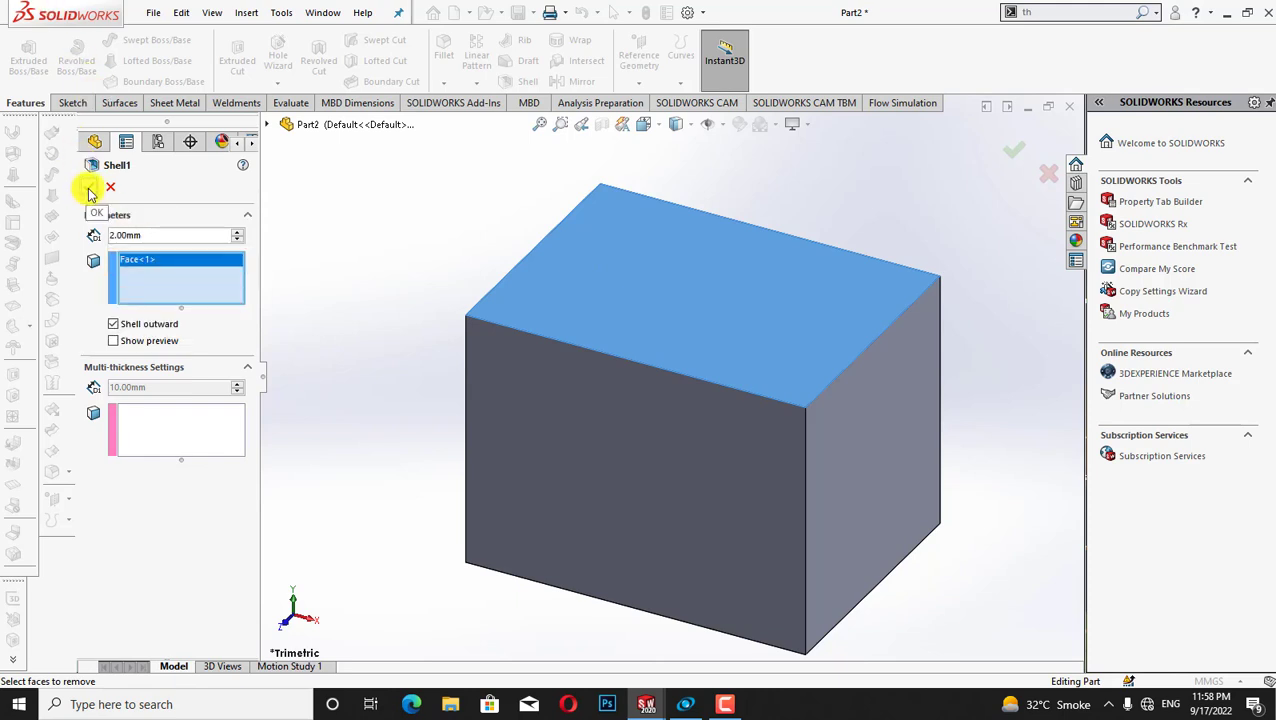
click(92, 187)
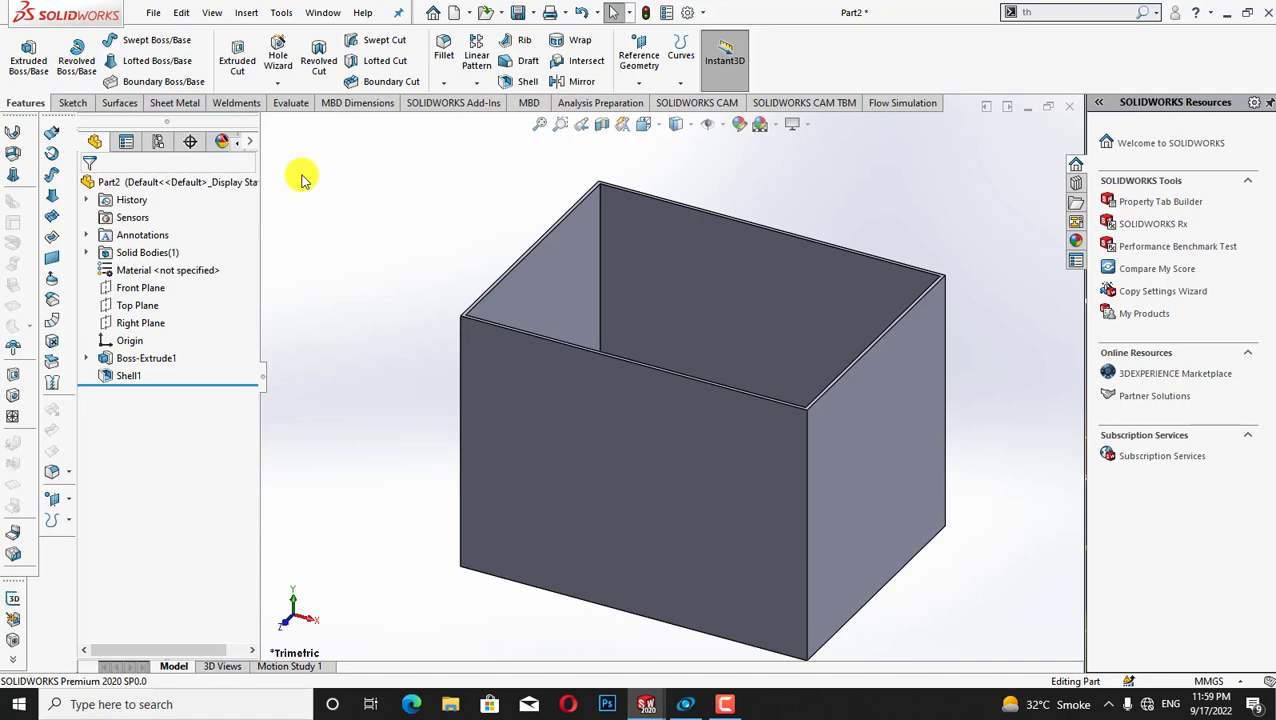
Examine the shelled box's walls and open top from several angles.
key(Down)
key(Down)
key(Down)
key(Down)
key(Up)
key(Up)
key(Up)
key(Up)
key(Right)
key(Right)
key(Right)
key(Right)
key(Right)
key(Down)
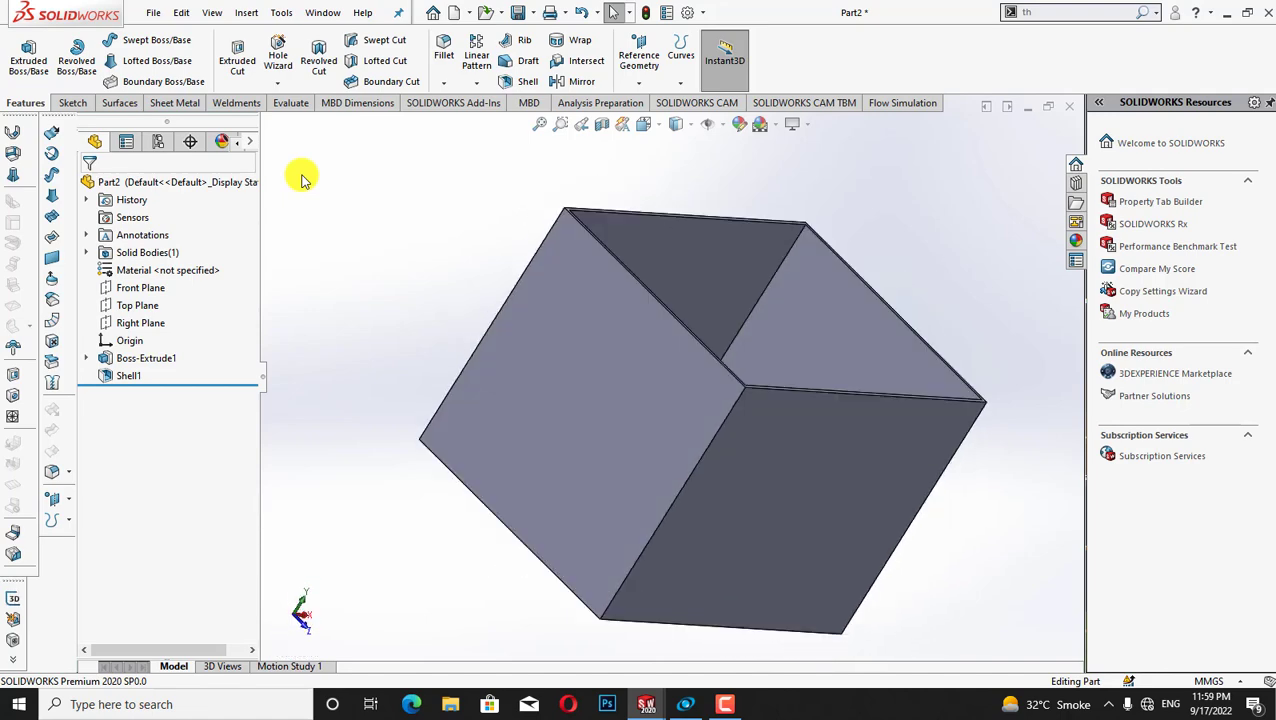
key(Left)
key(Left)
key(Up)
key(Up)
key(Down)
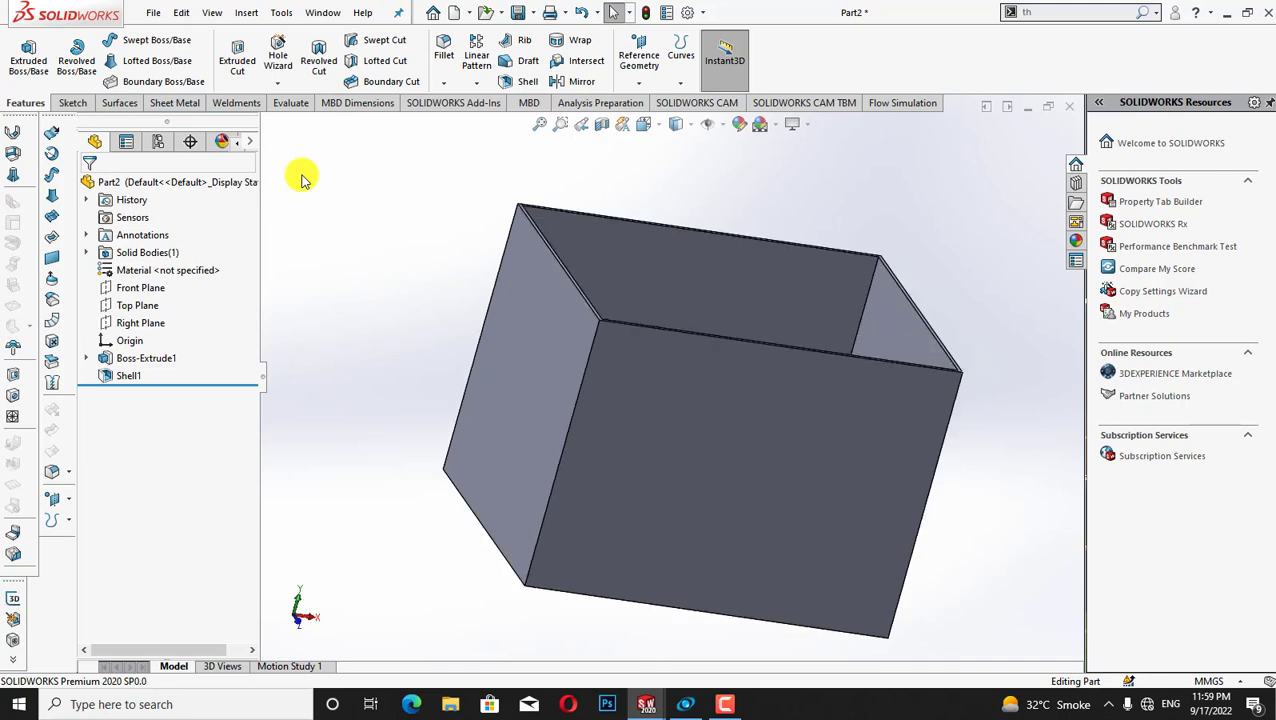
key(Left)
key(Left)
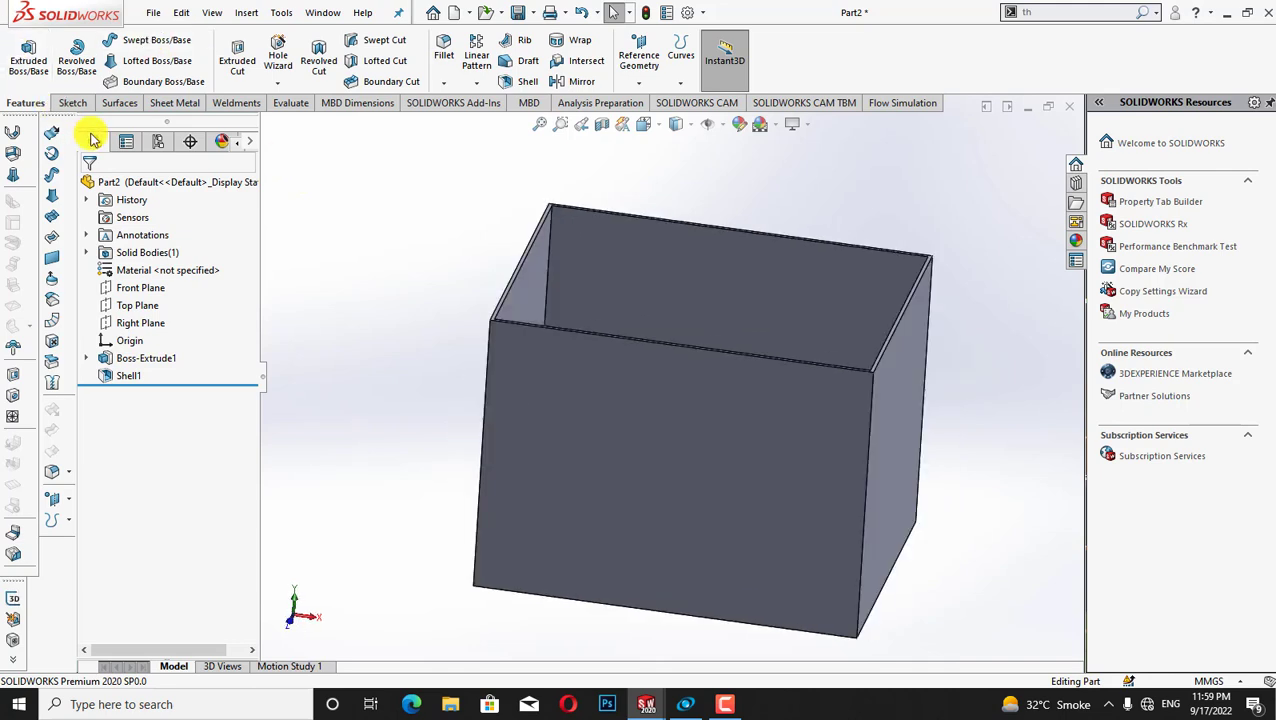
Start a Convert to Sheet Metal feature and select the box's outer bottom face as the fixed face.
click(196, 105)
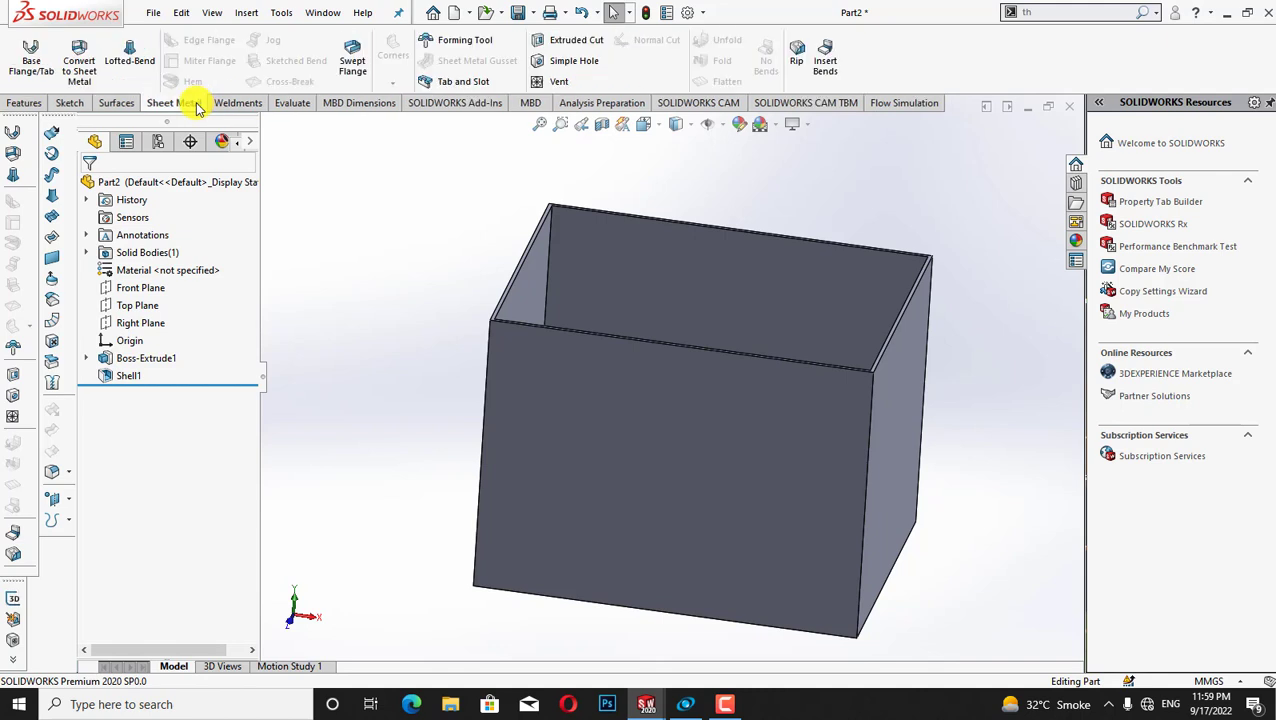
click(80, 55)
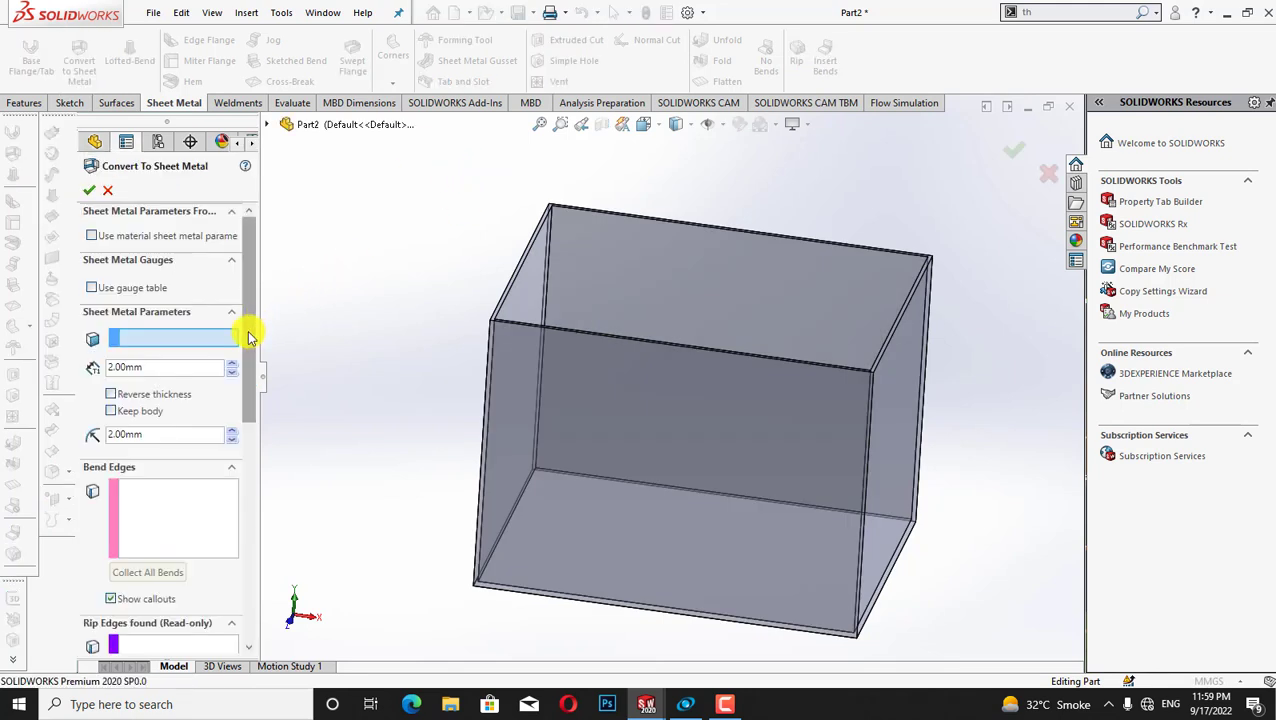
drag(249, 337, 253, 228)
mouse_move(254, 337)
mouse_down()
mouse_move(252, 365)
mouse_move(253, 326)
mouse_up()
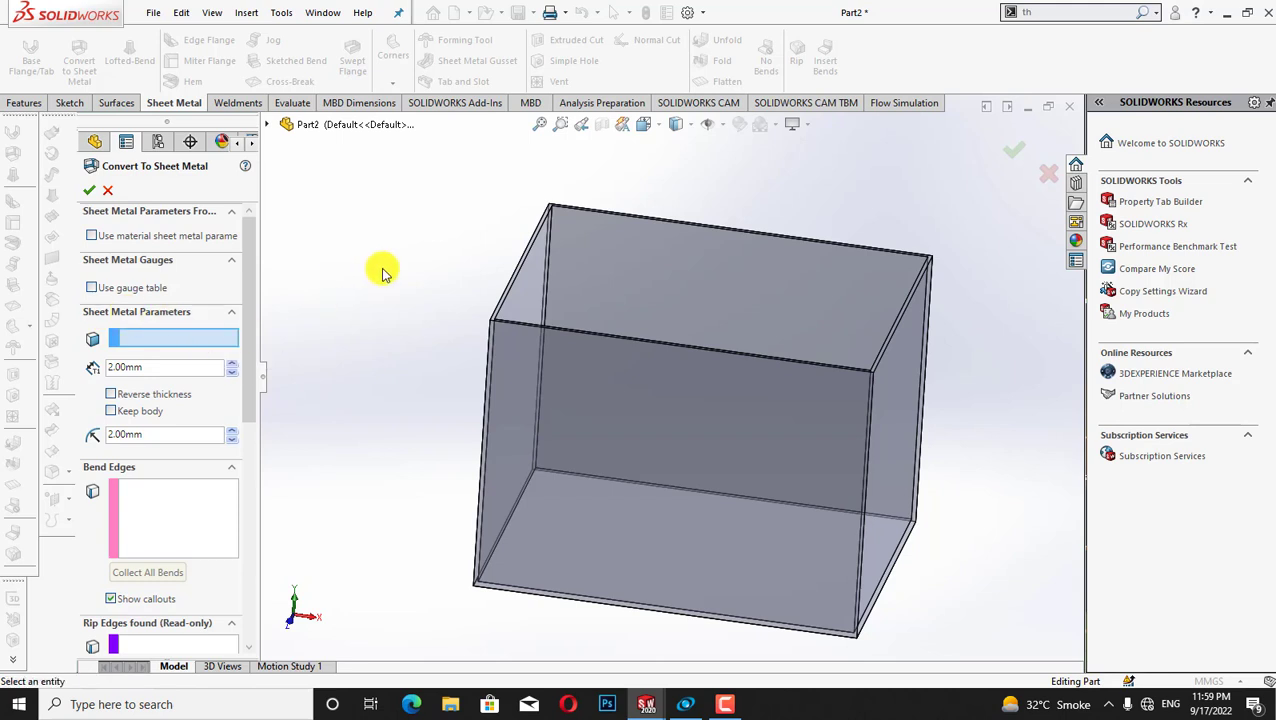
key(Up)
key(Up)
key(Up)
key(Up)
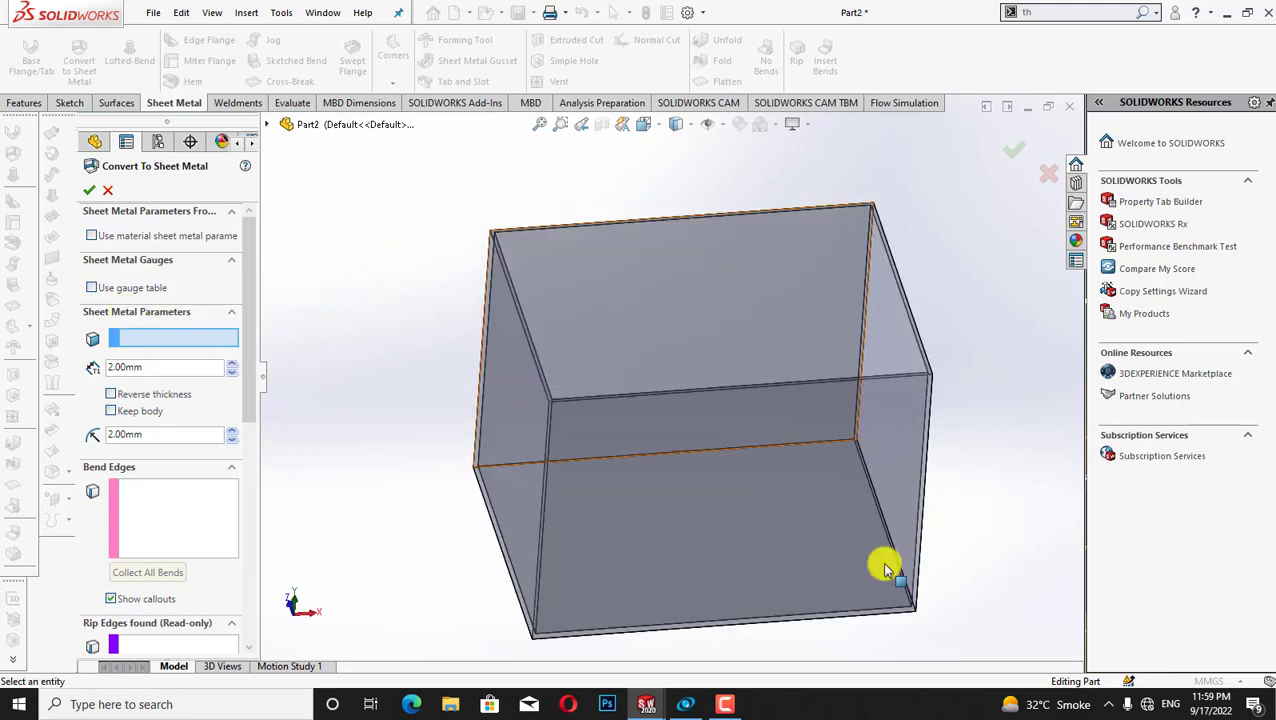
click(772, 523)
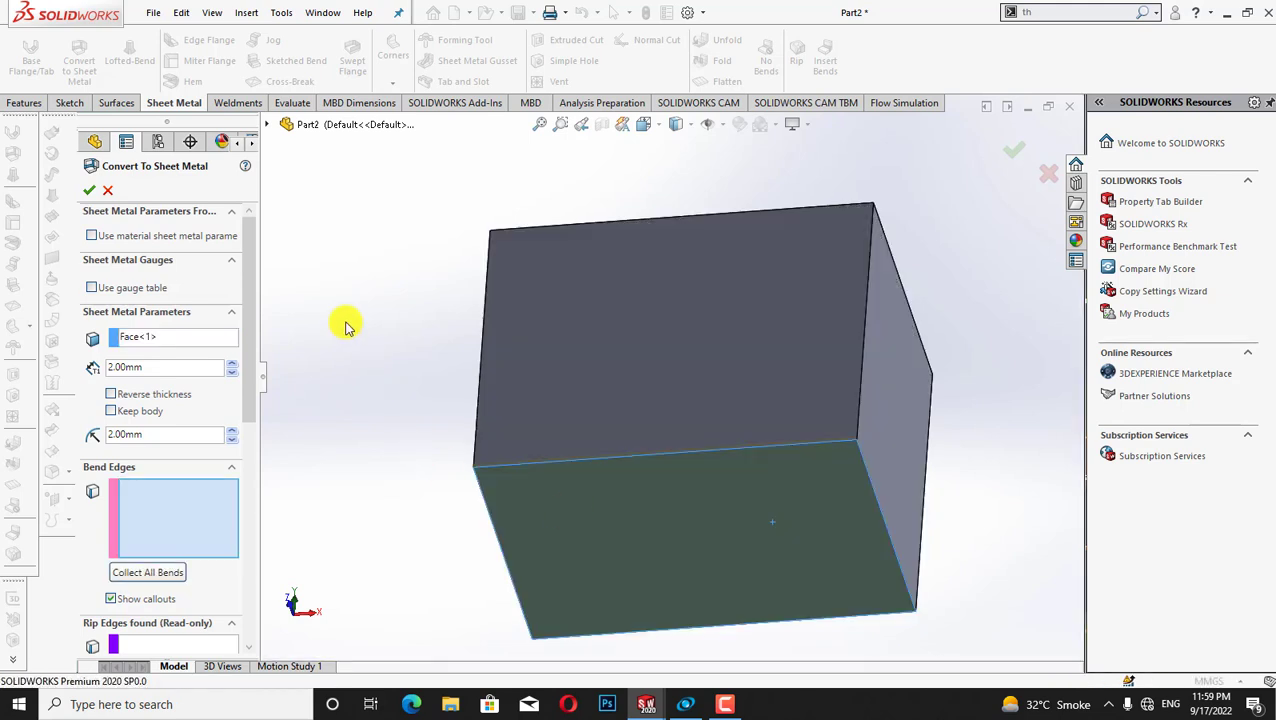
Review the conversion's thickness, bend radius, bend edge and rip edge settings.
drag(251, 340, 245, 420)
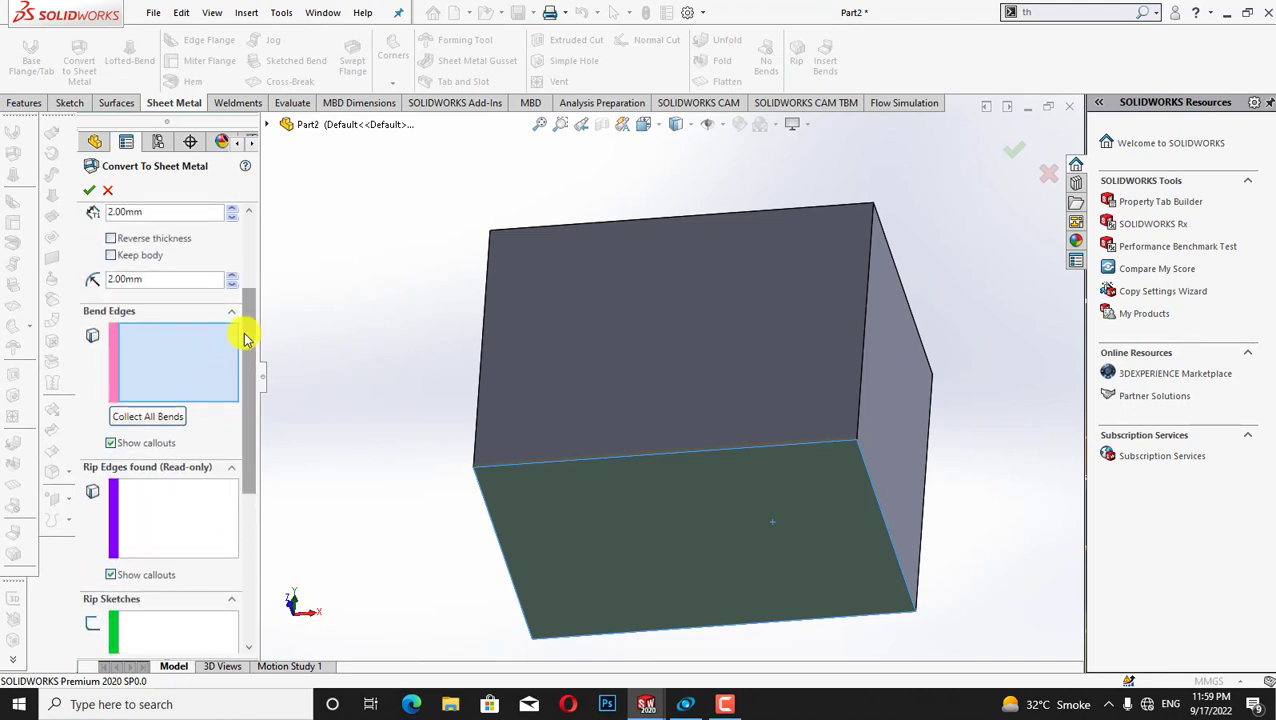
drag(248, 335, 260, 302)
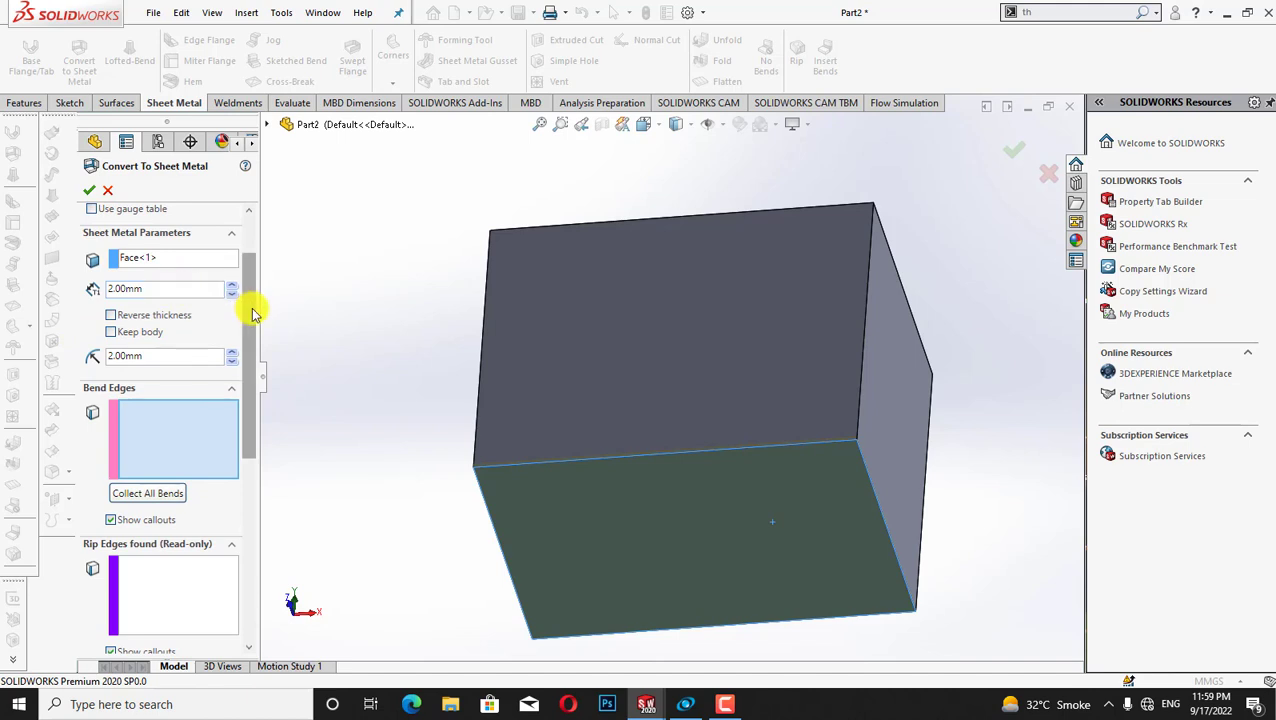
scroll(245, 318, down, 3)
scroll(236, 322, up, 3)
scroll(236, 293, down, 2)
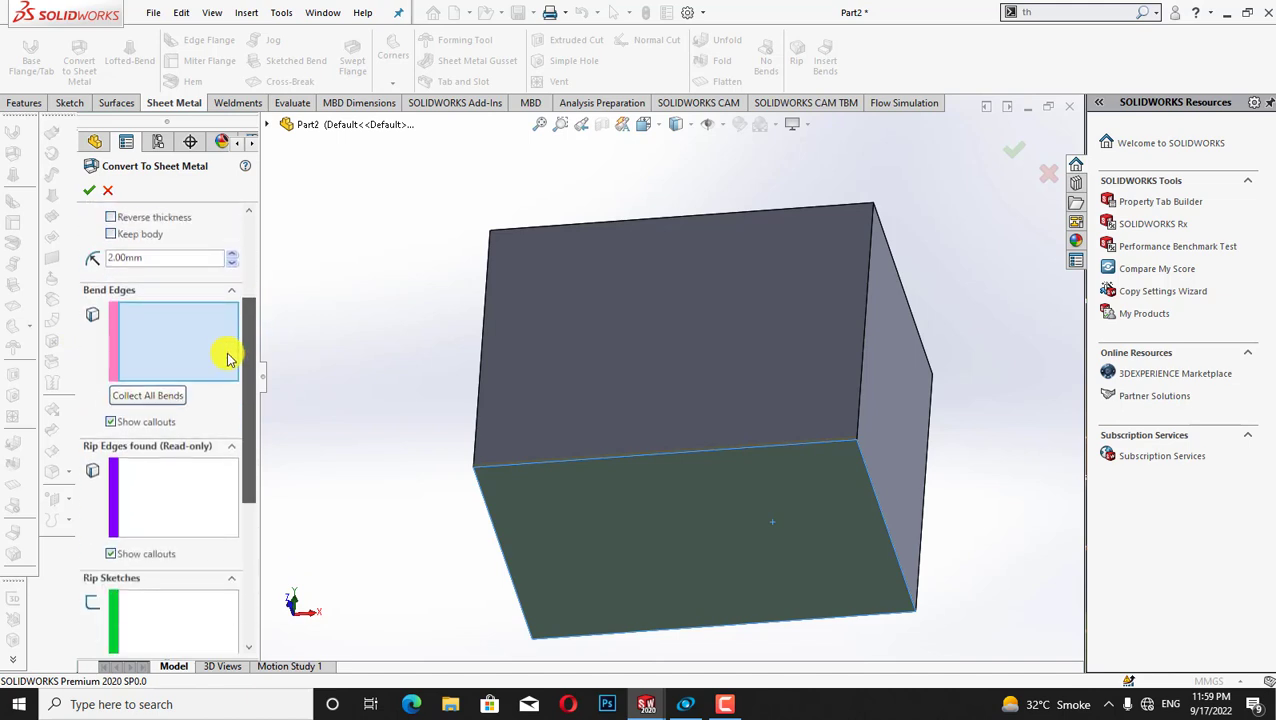
scroll(229, 345, up, 2)
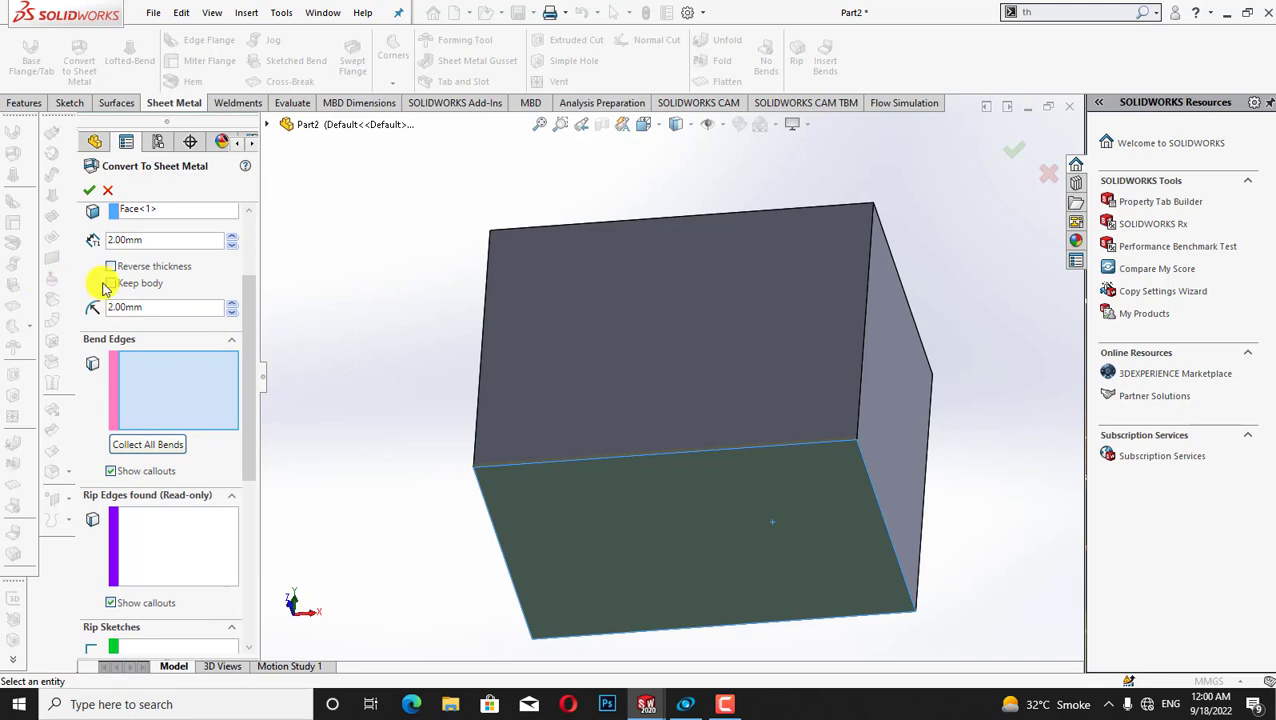
scroll(250, 350, down, 2)
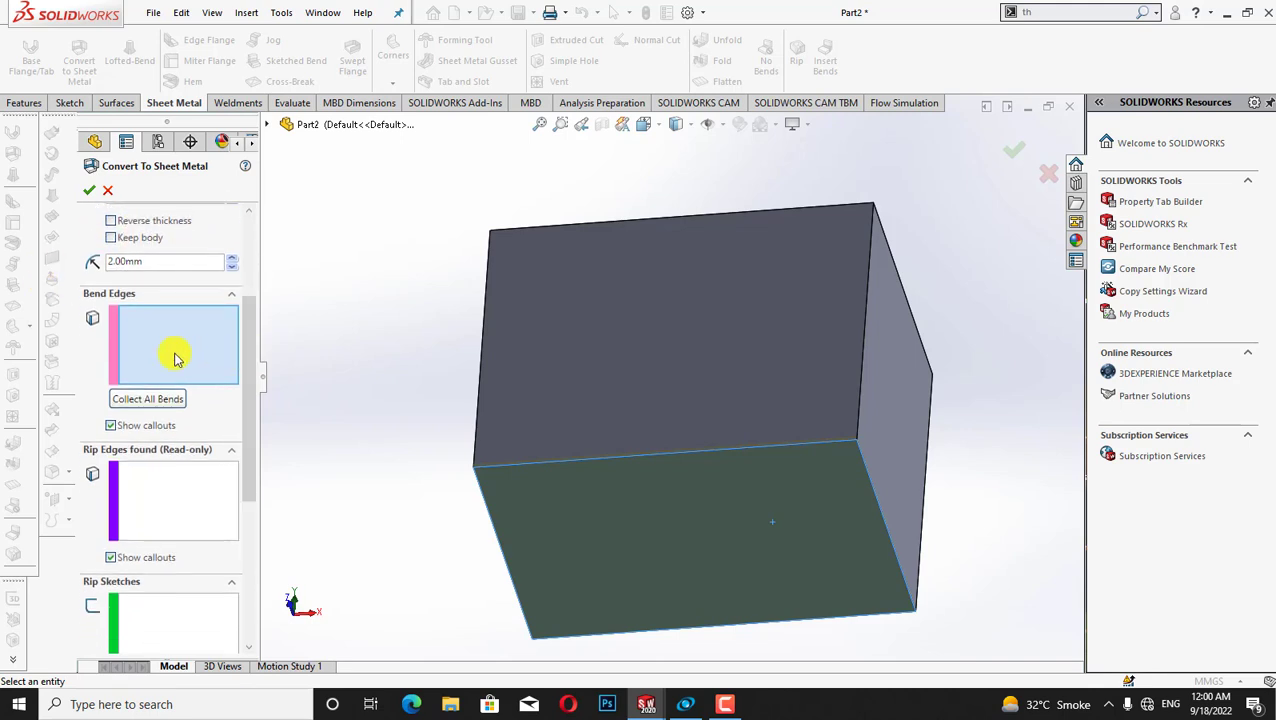
drag(251, 370, 253, 280)
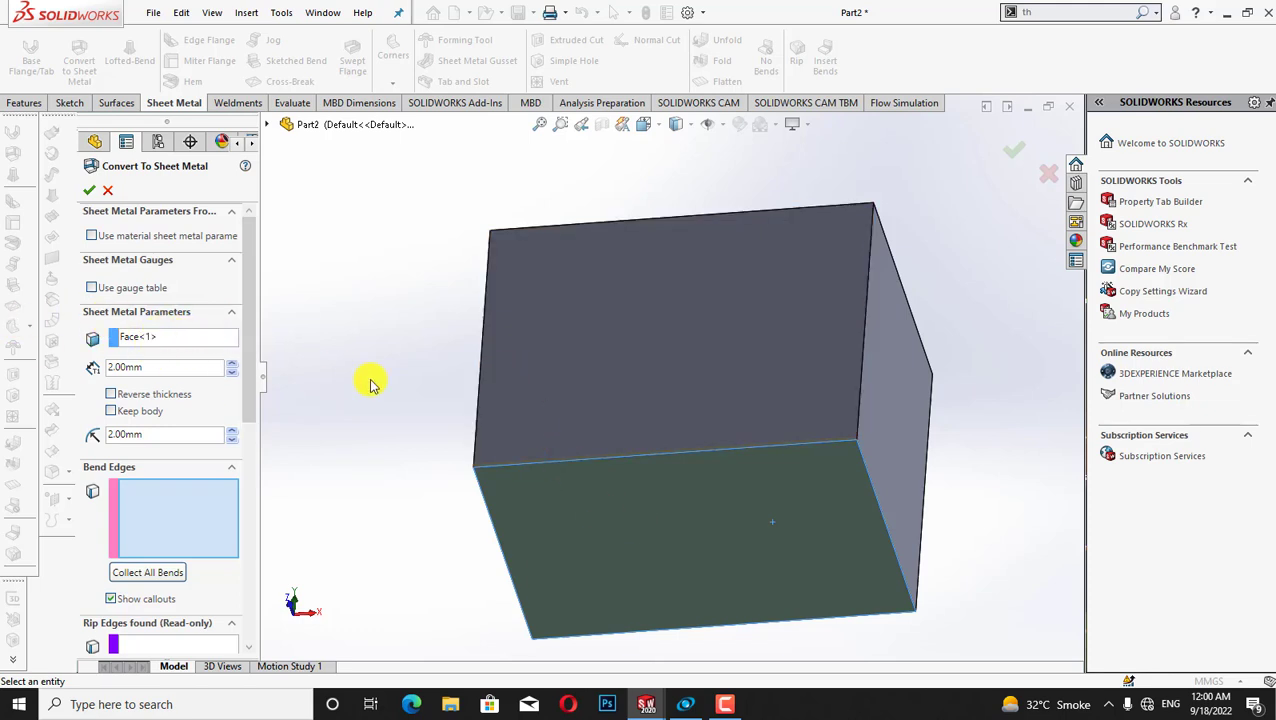
drag(248, 337, 245, 405)
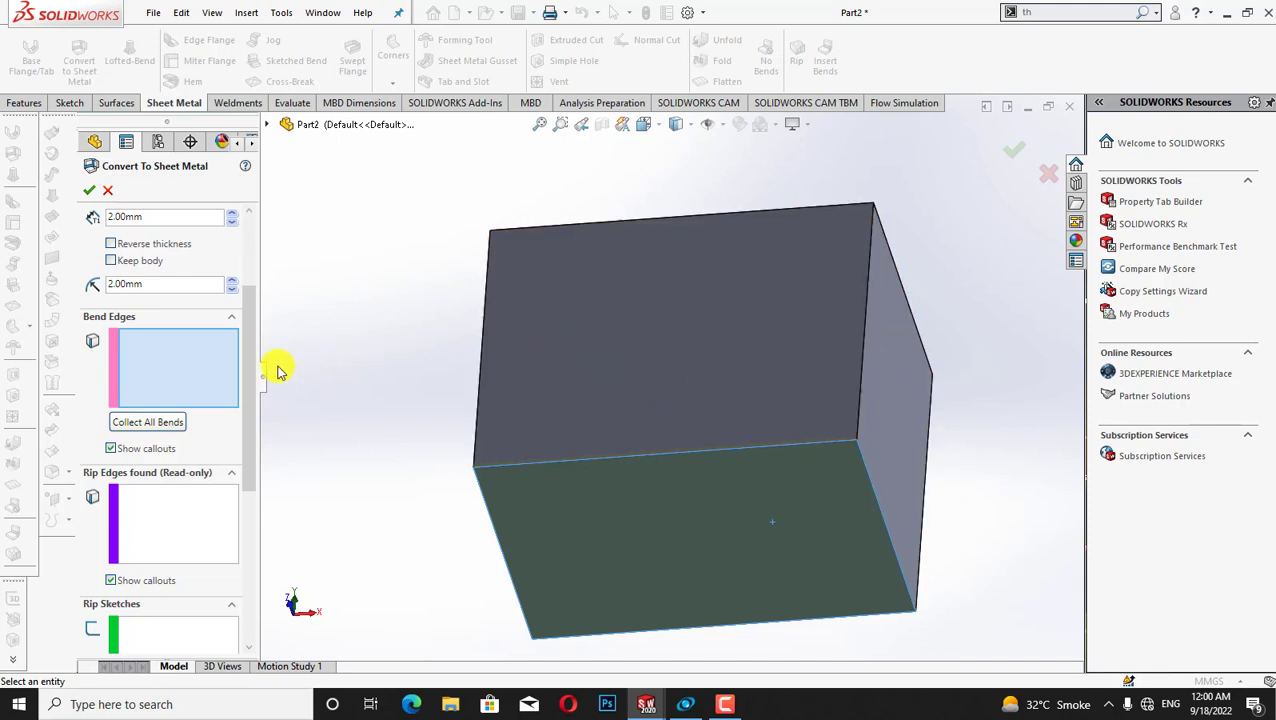
drag(250, 387, 250, 405)
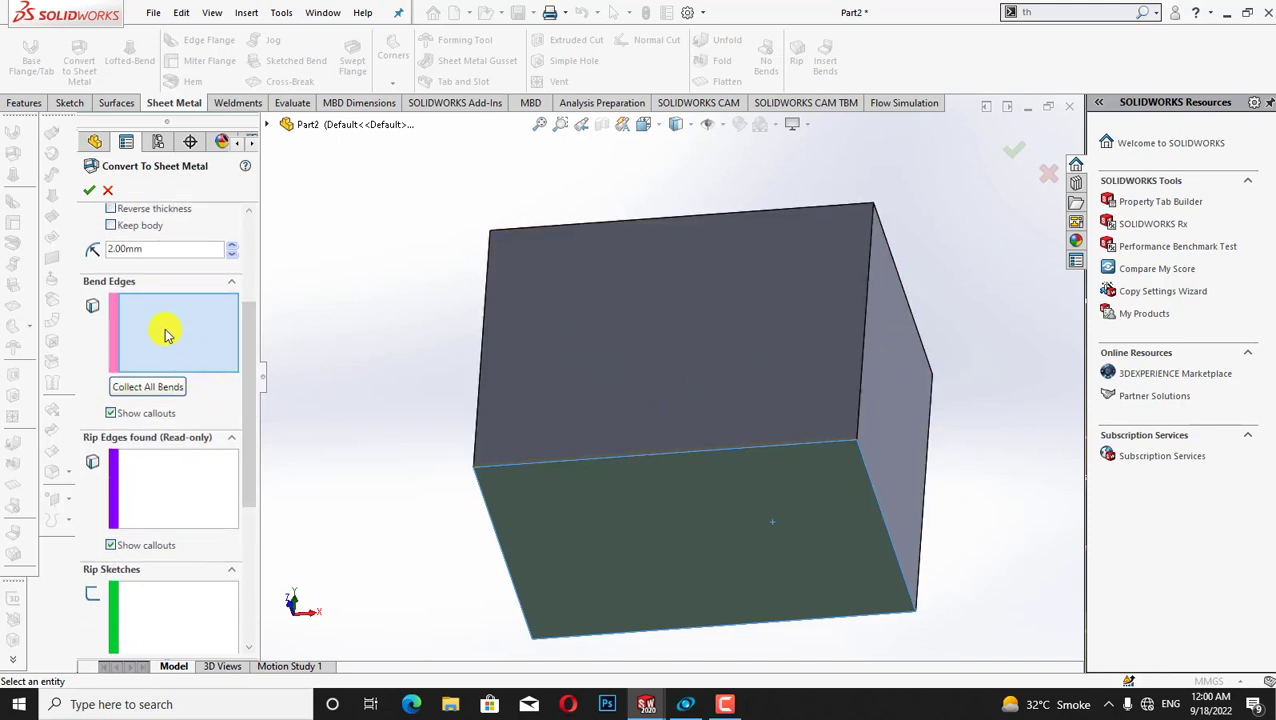
click(641, 308)
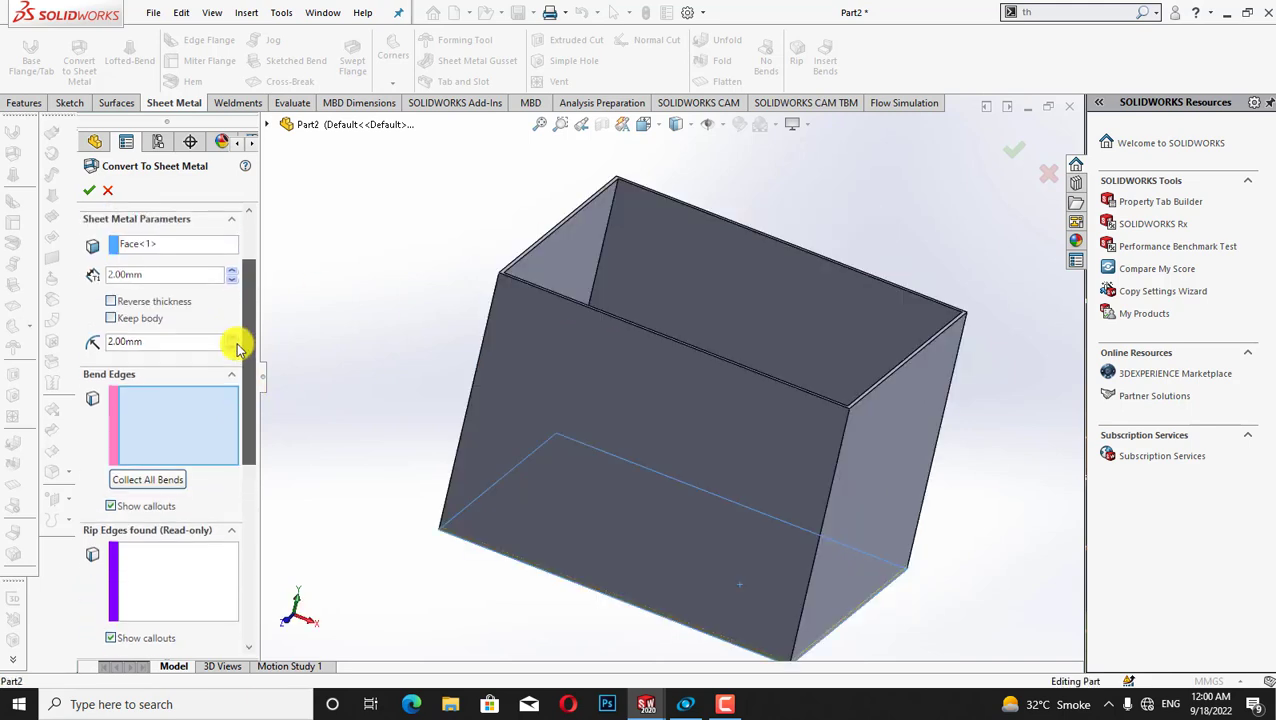
scroll(239, 380, down, 2)
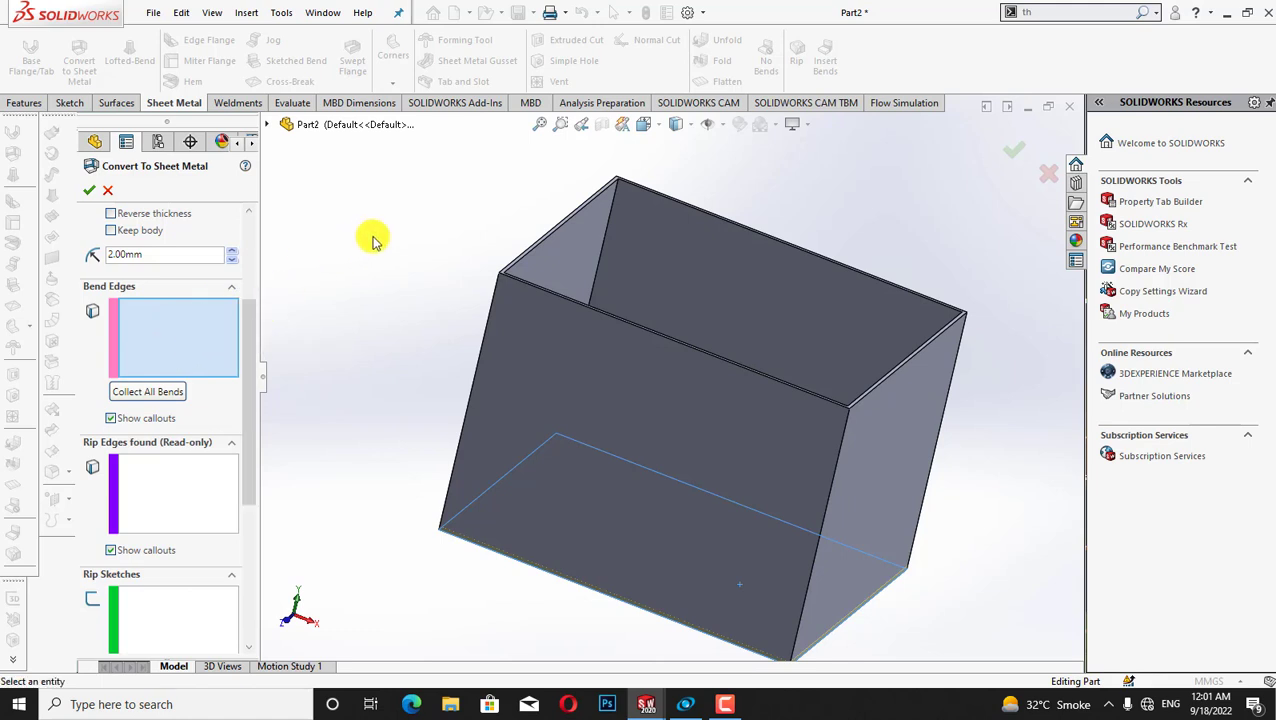
Add one long edge and the adjoining short edge of the bottom face as bend edges.
key(Up)
key(Up)
key(Up)
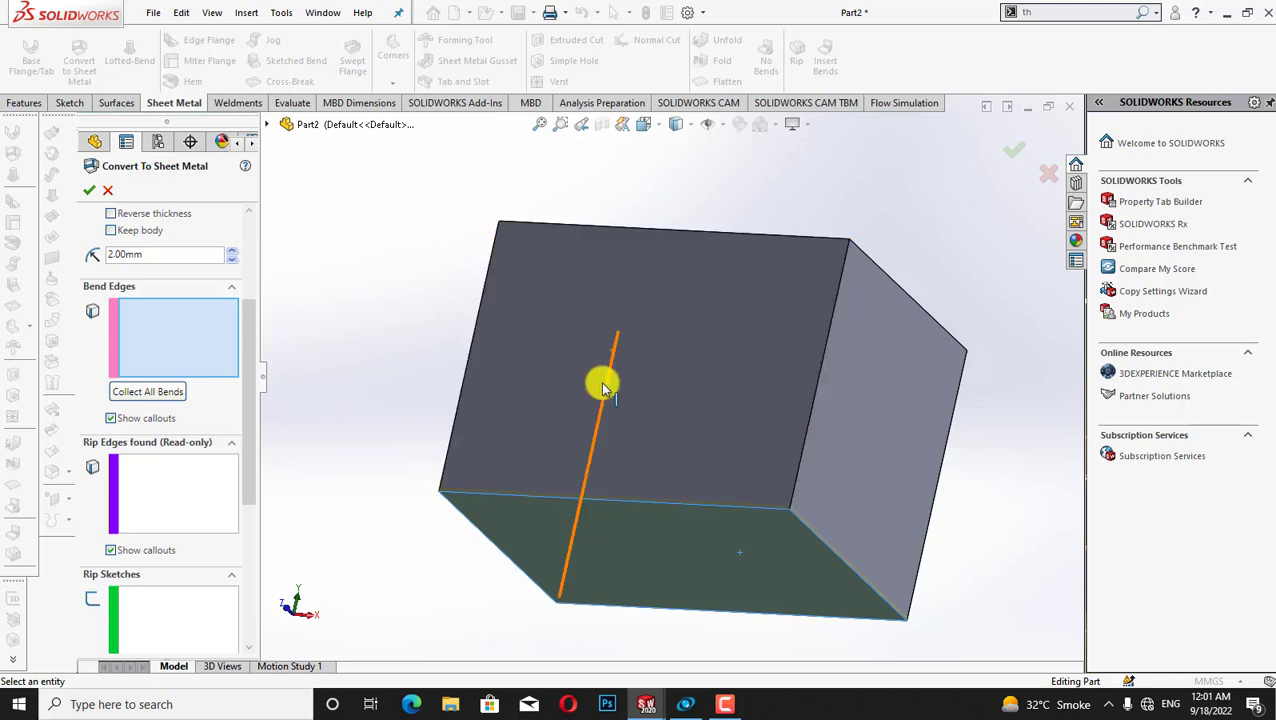
click(652, 507)
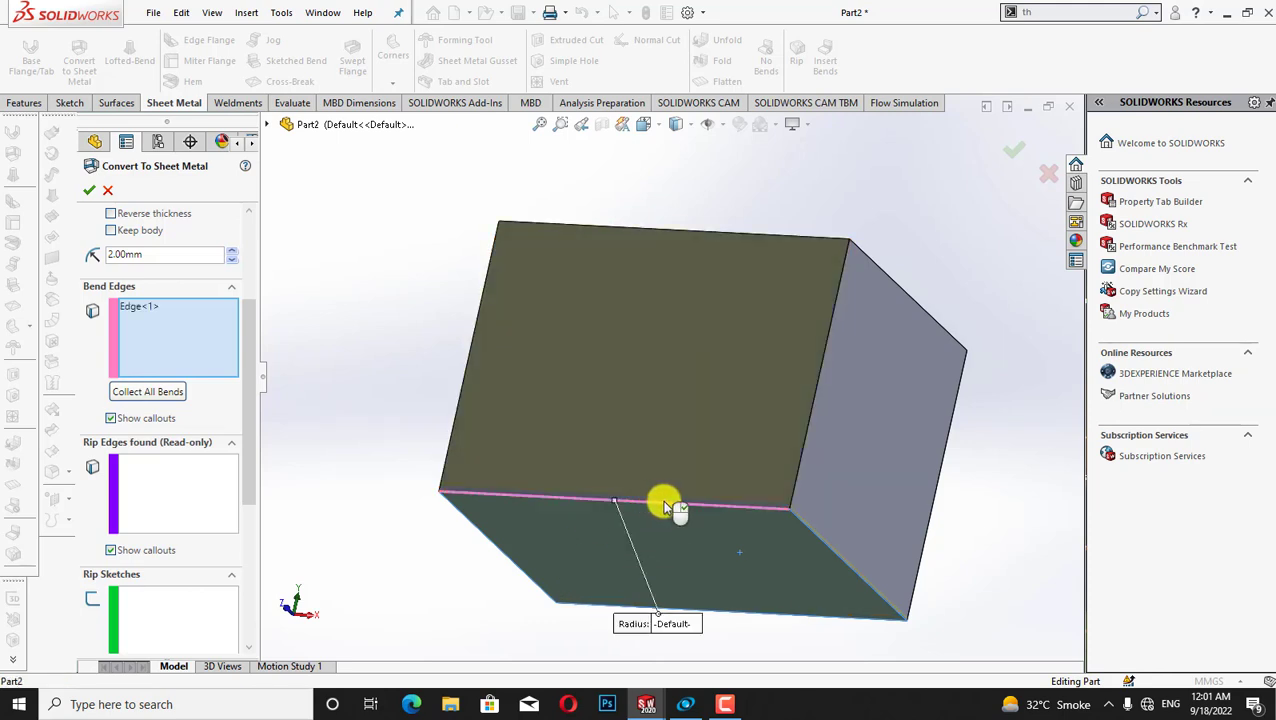
click(826, 552)
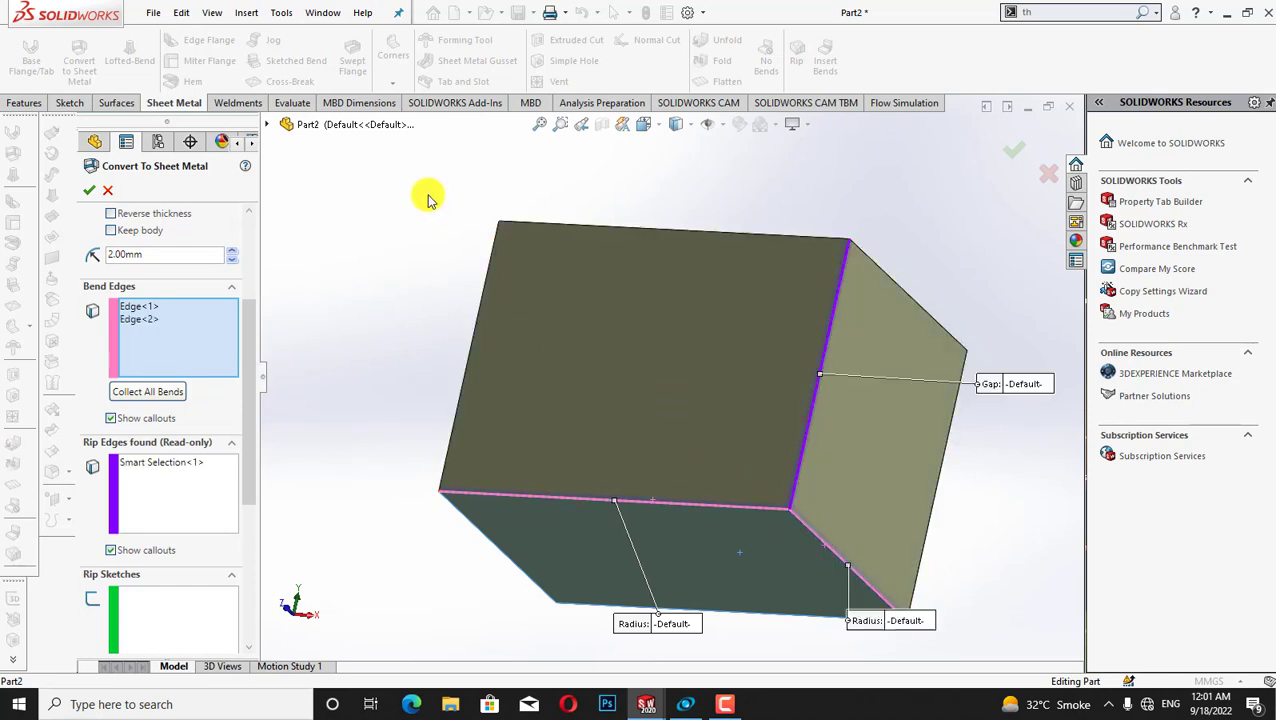
Add the remaining long and short edges of the bottom face as bend edges.
key(Left)
key(Left)
key(Left)
key(Left)
key(Left)
key(Left)
key(Left)
key(Left)
key(Left)
key(Left)
key(Left)
key(Left)
key(Left)
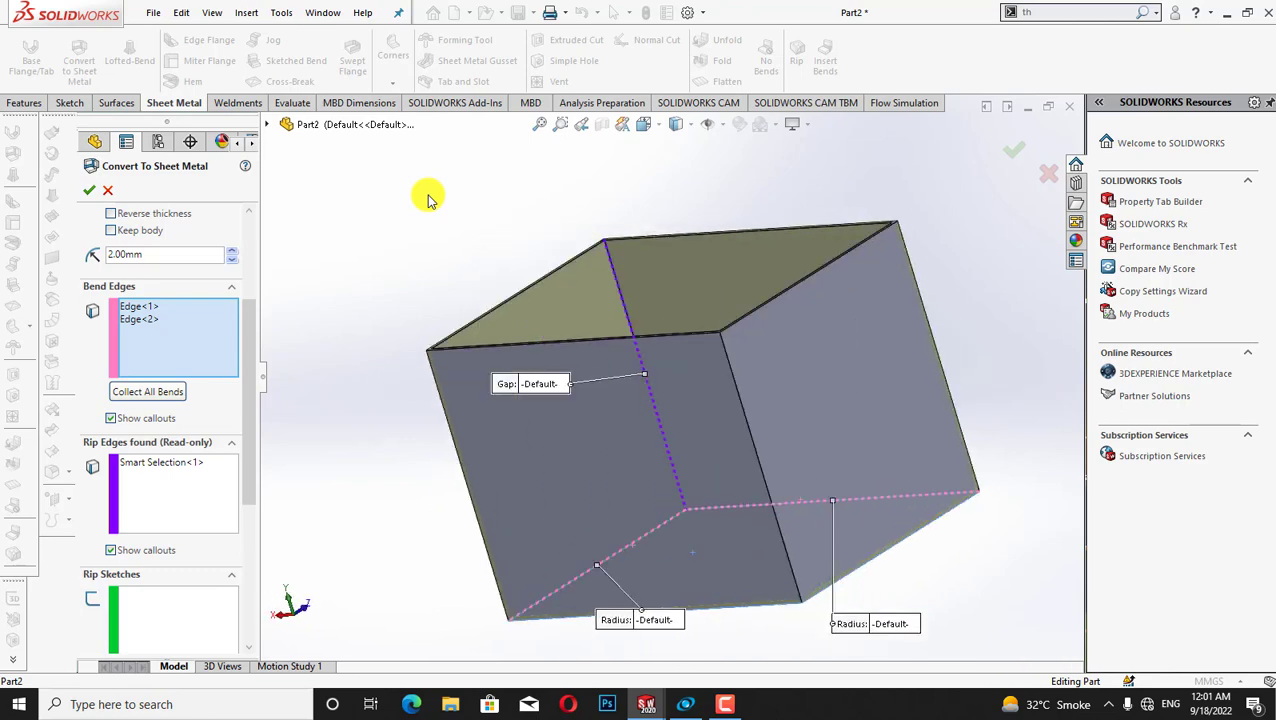
key(Up)
key(Right)
key(Up)
key(Up)
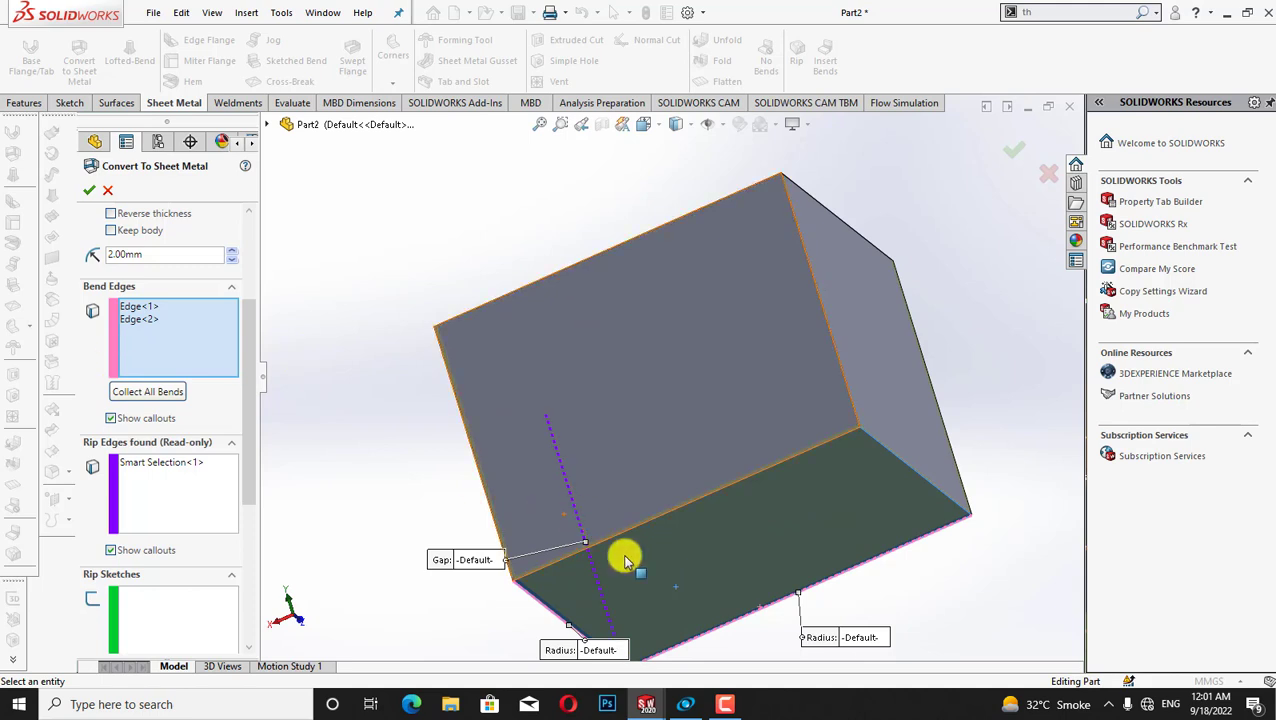
click(654, 514)
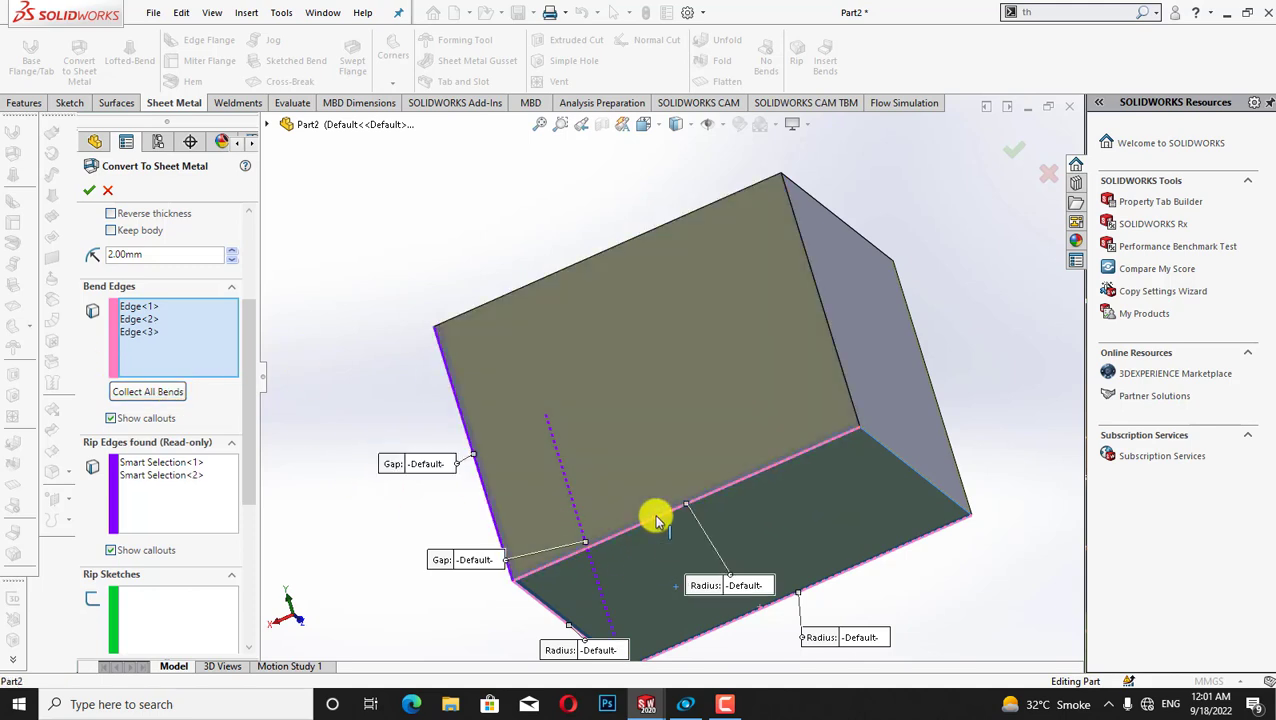
click(905, 467)
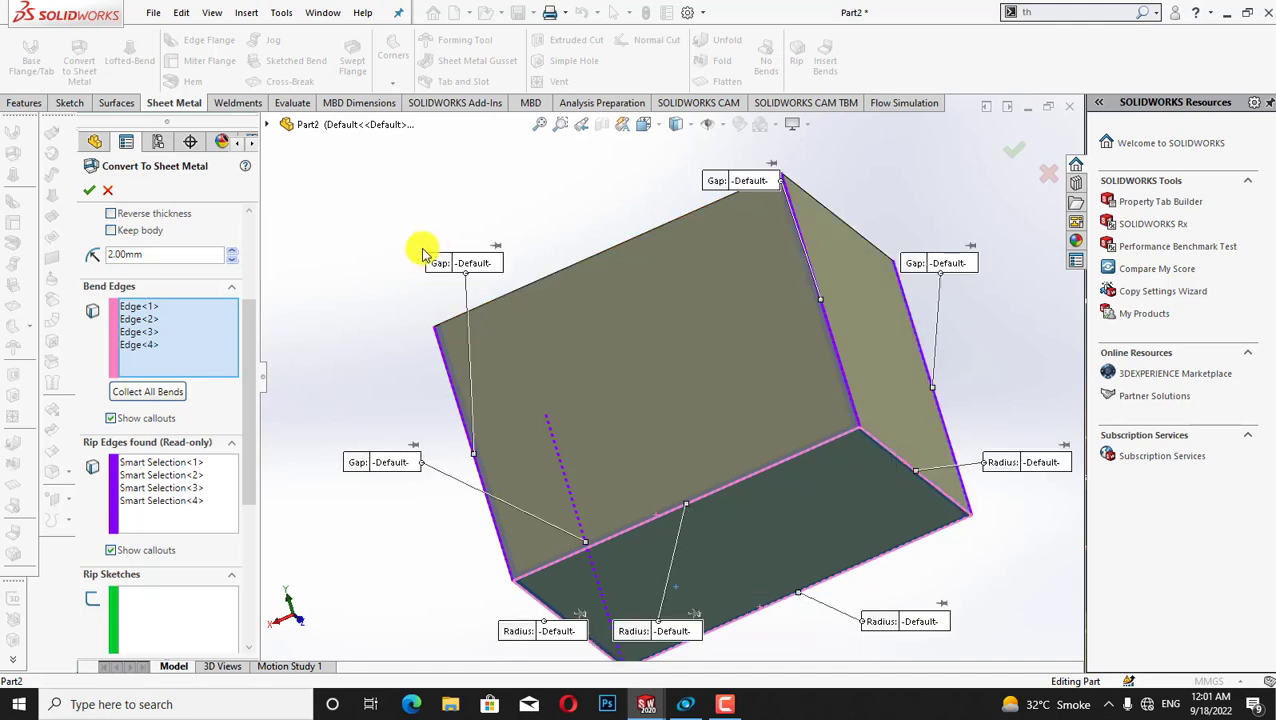
Complete the conversion with 2 mm thickness and bend radius, a 0.50 K-Factor and rectangular auto relief at 0.50.
scroll(250, 425, down, 2)
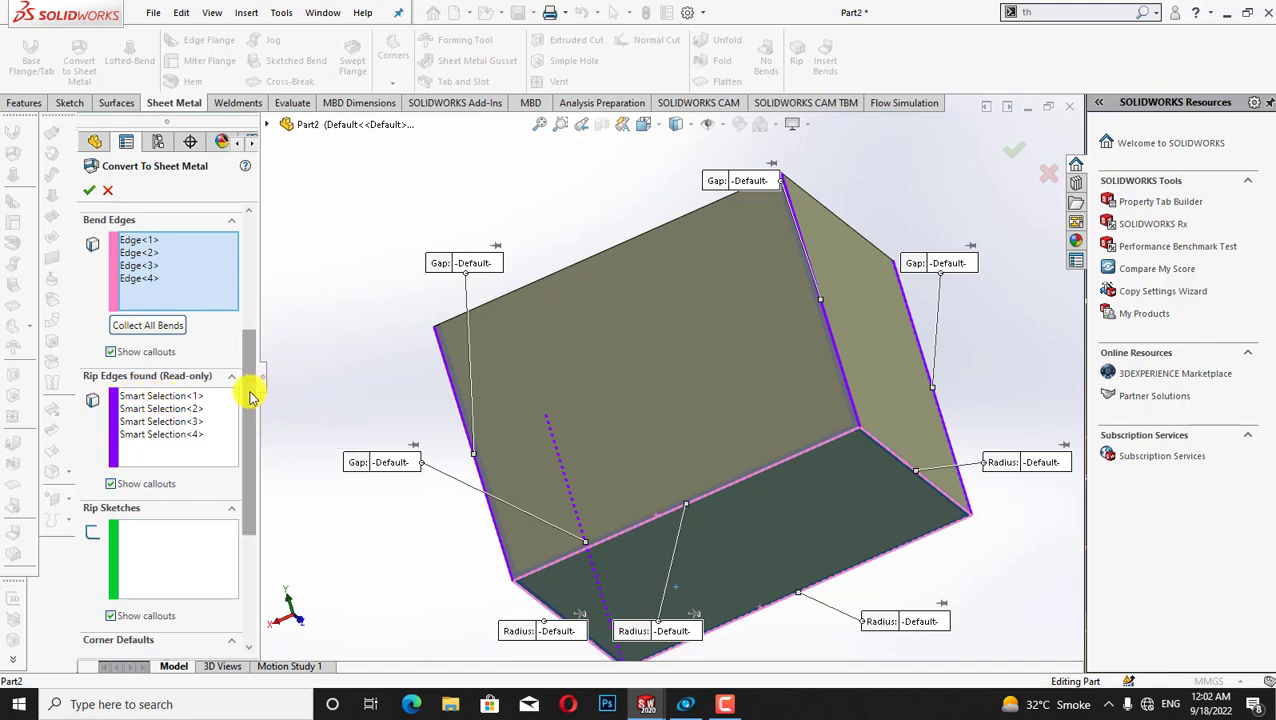
drag(250, 398, 238, 505)
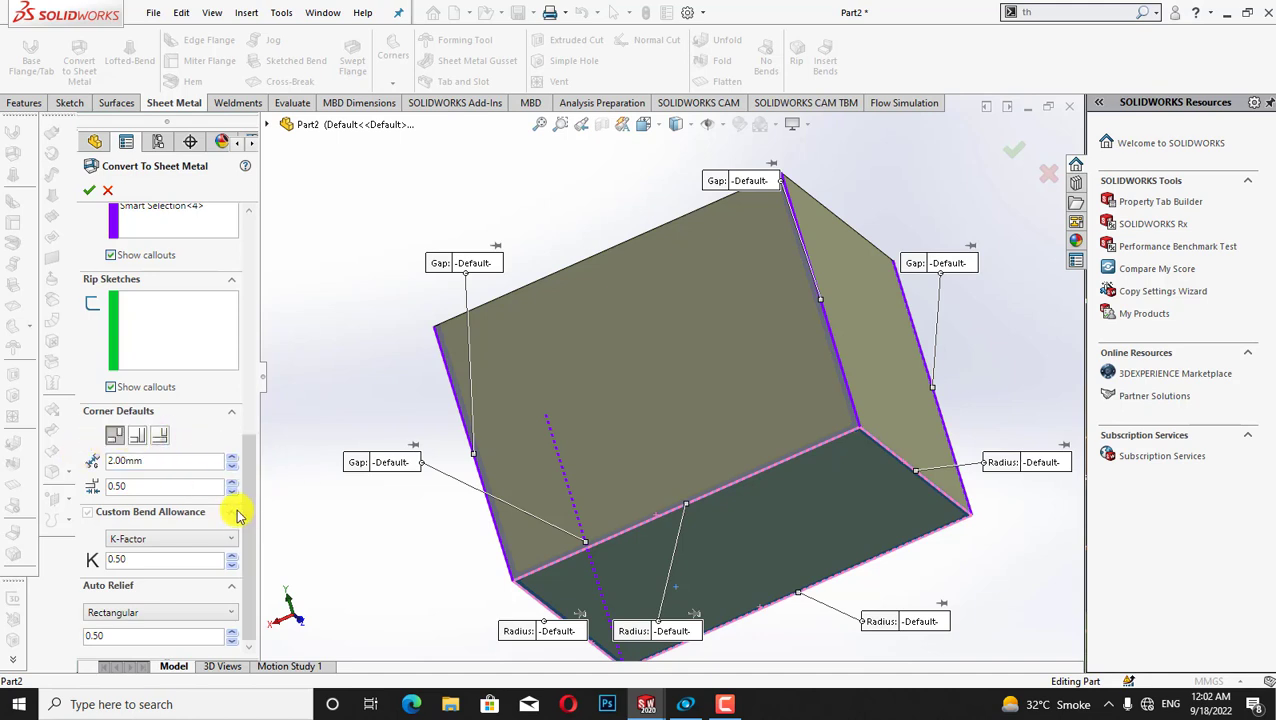
drag(248, 541, 279, 307)
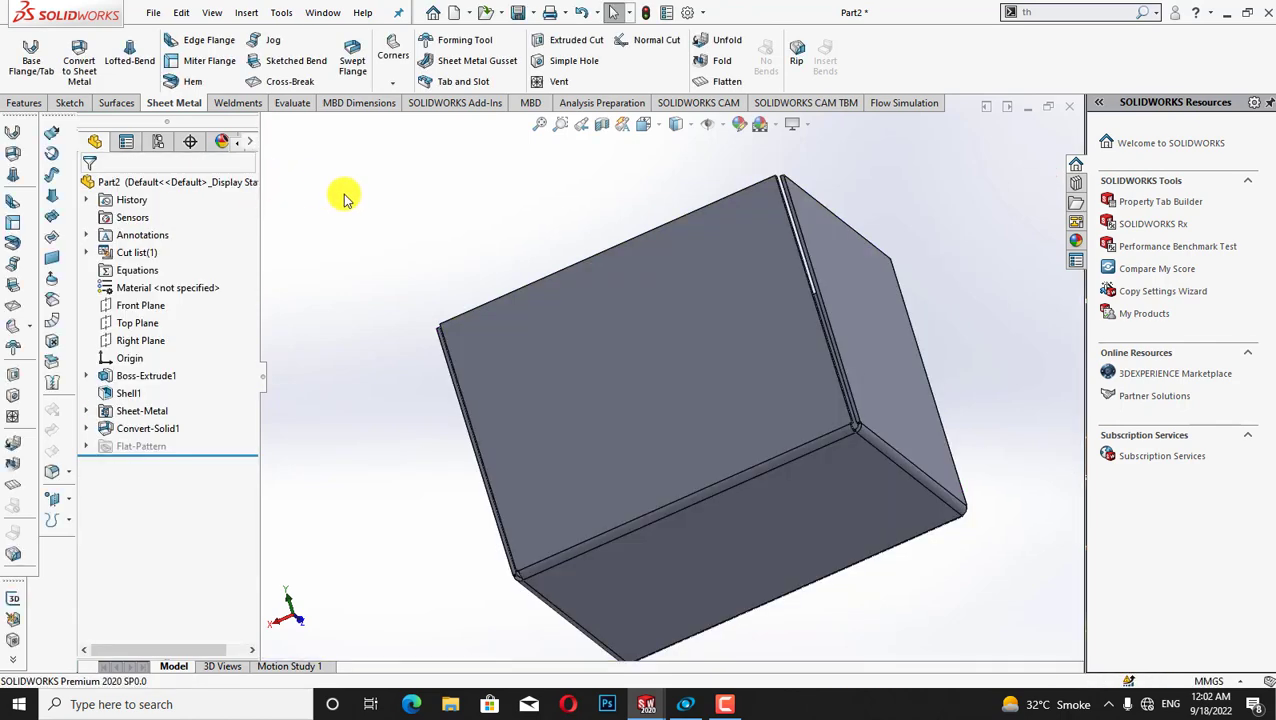
Flatten the sheet metal box and examine its flat pattern and bend lines from both sides.
middle_drag(335, 200, 335, 200)
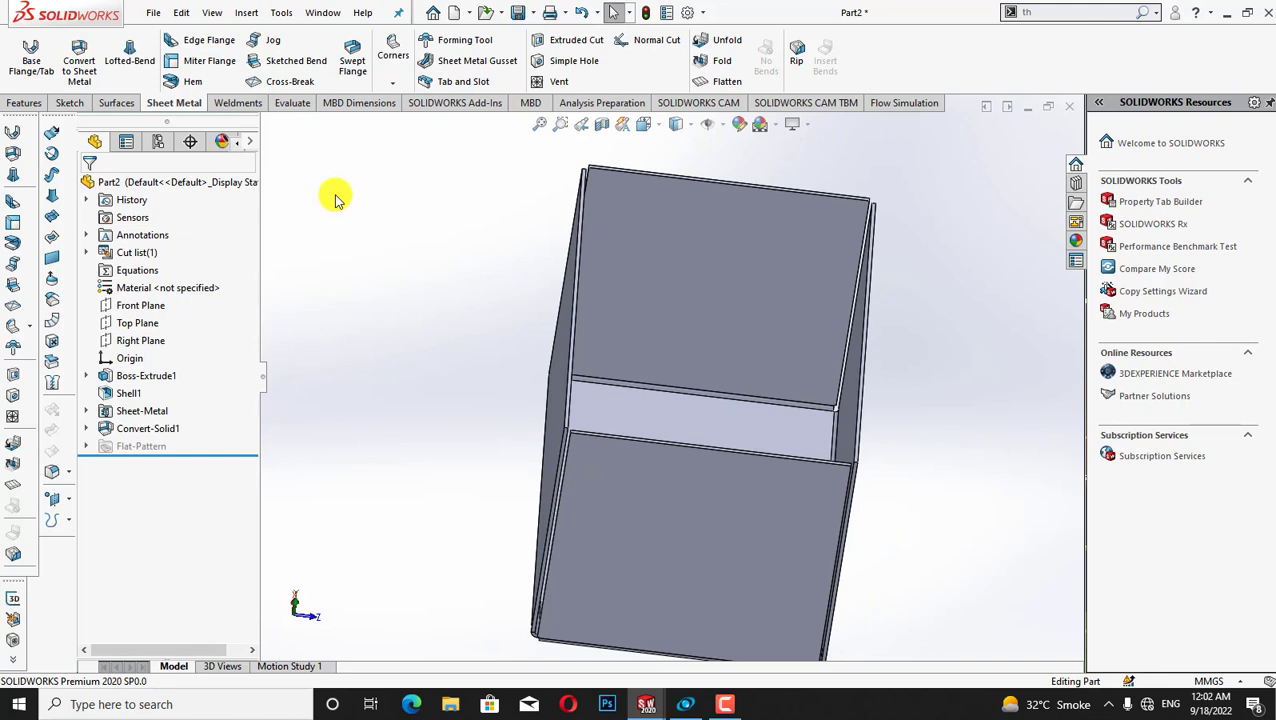
click(718, 81)
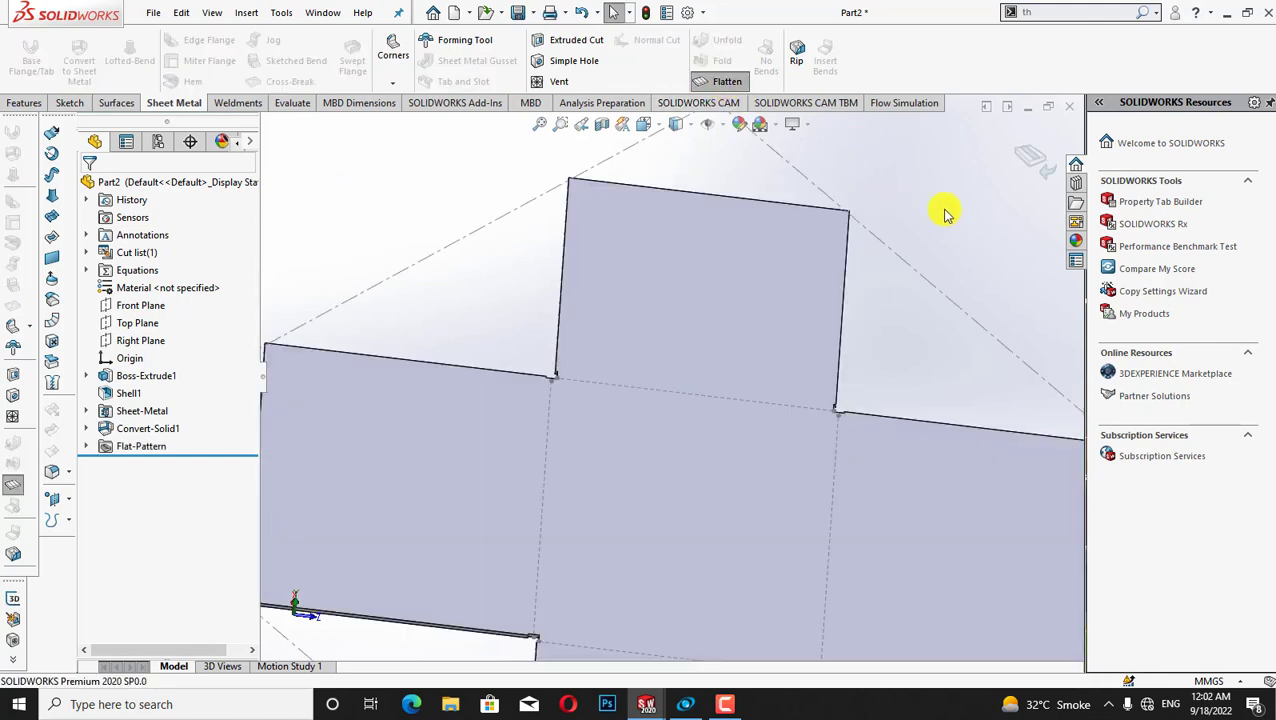
key(f)
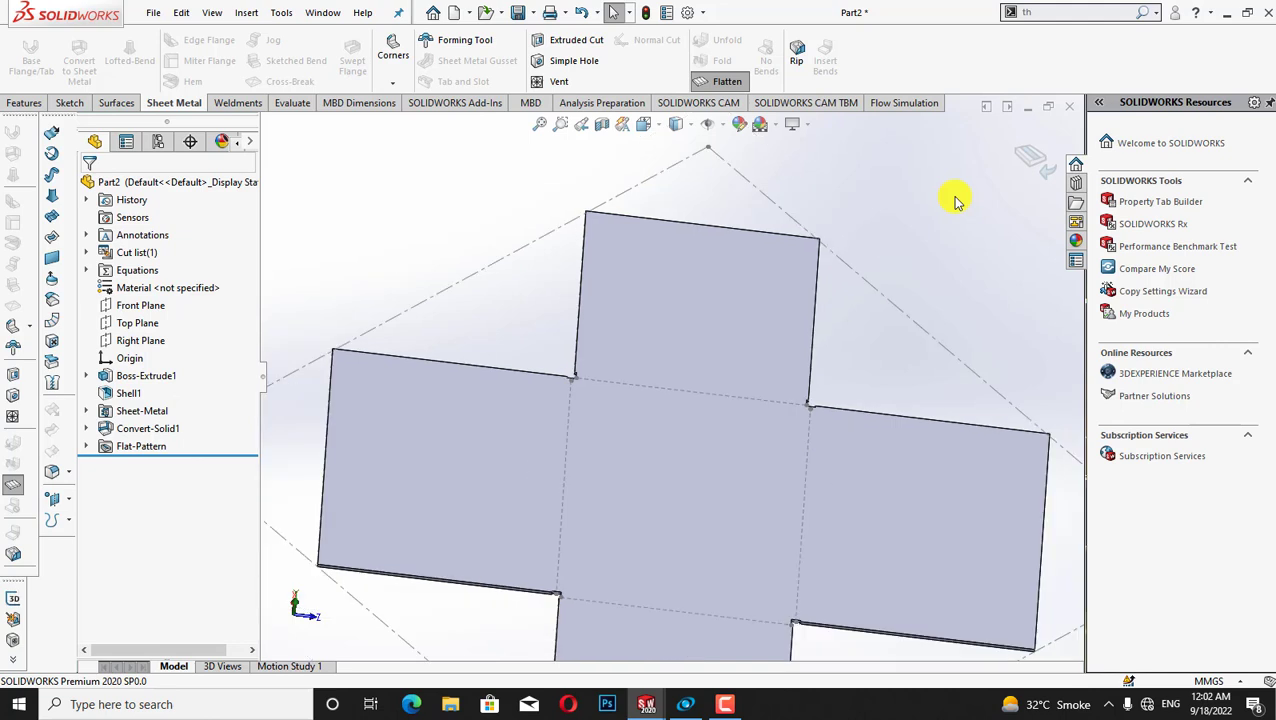
key(Up)
key(Up)
key(Up)
key(Up)
key(Up)
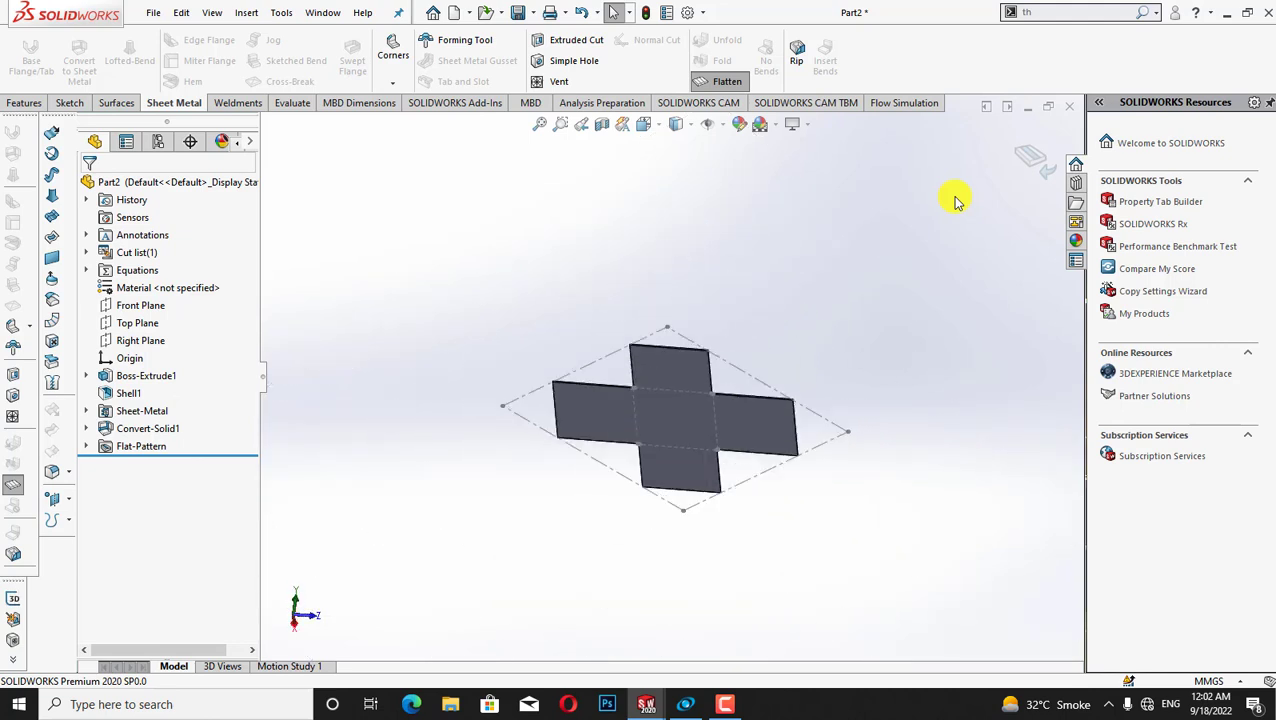
key(Down)
key(Down)
key(Down)
key(Down)
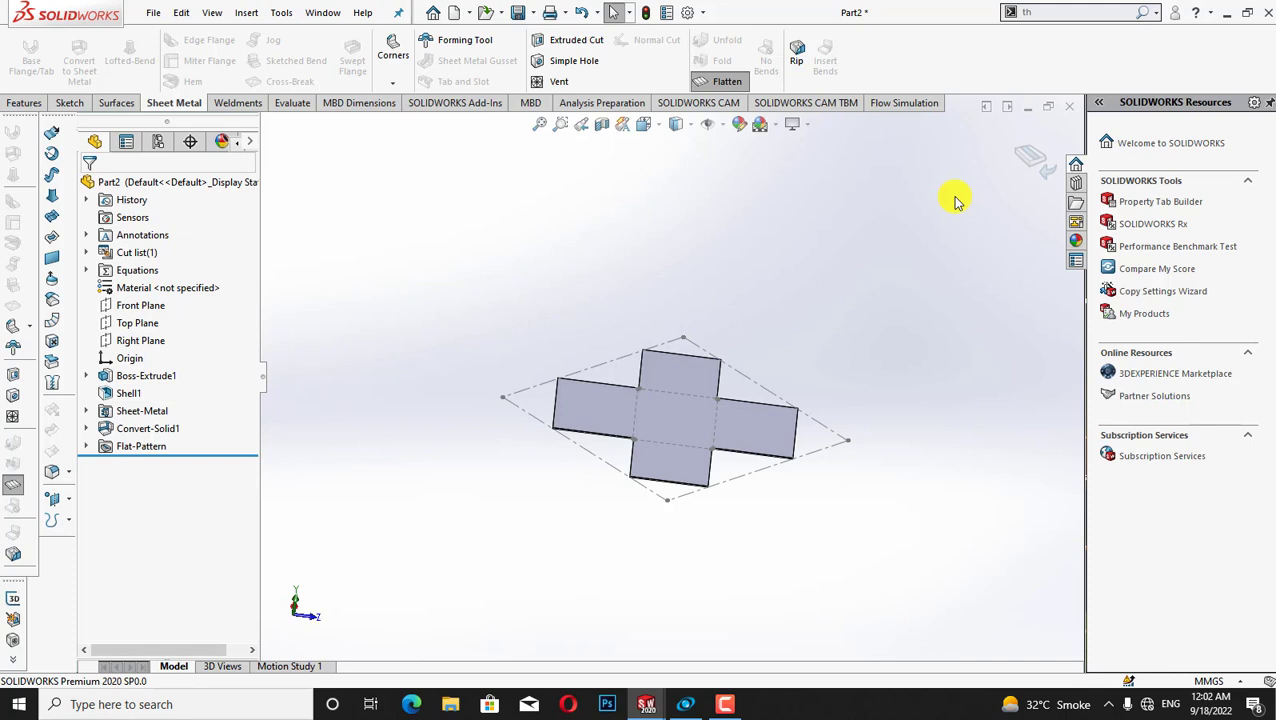
key(shift+z)
key(shift+z)
key(shift+z)
key(shift+z)
key(shift+z)
key(shift+z)
key(shift+z)
key(shift+z)
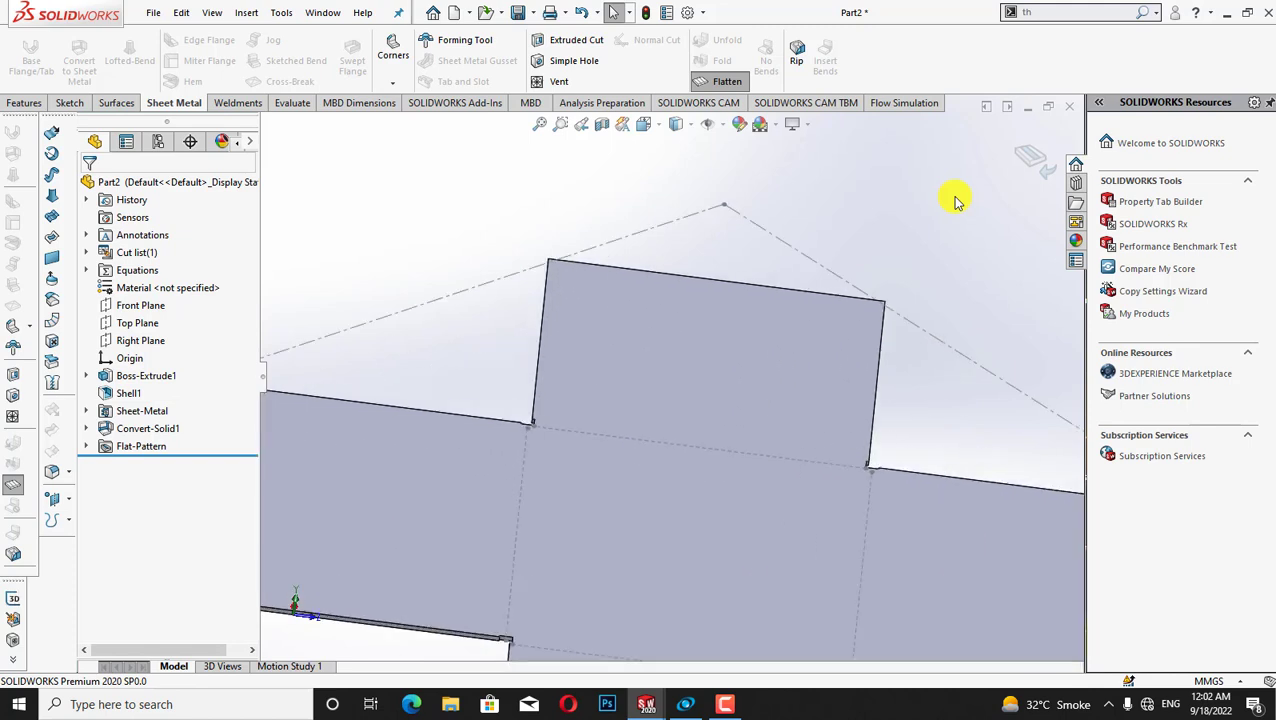
key(z)
key(z)
key(z)
key(z)
key(z)
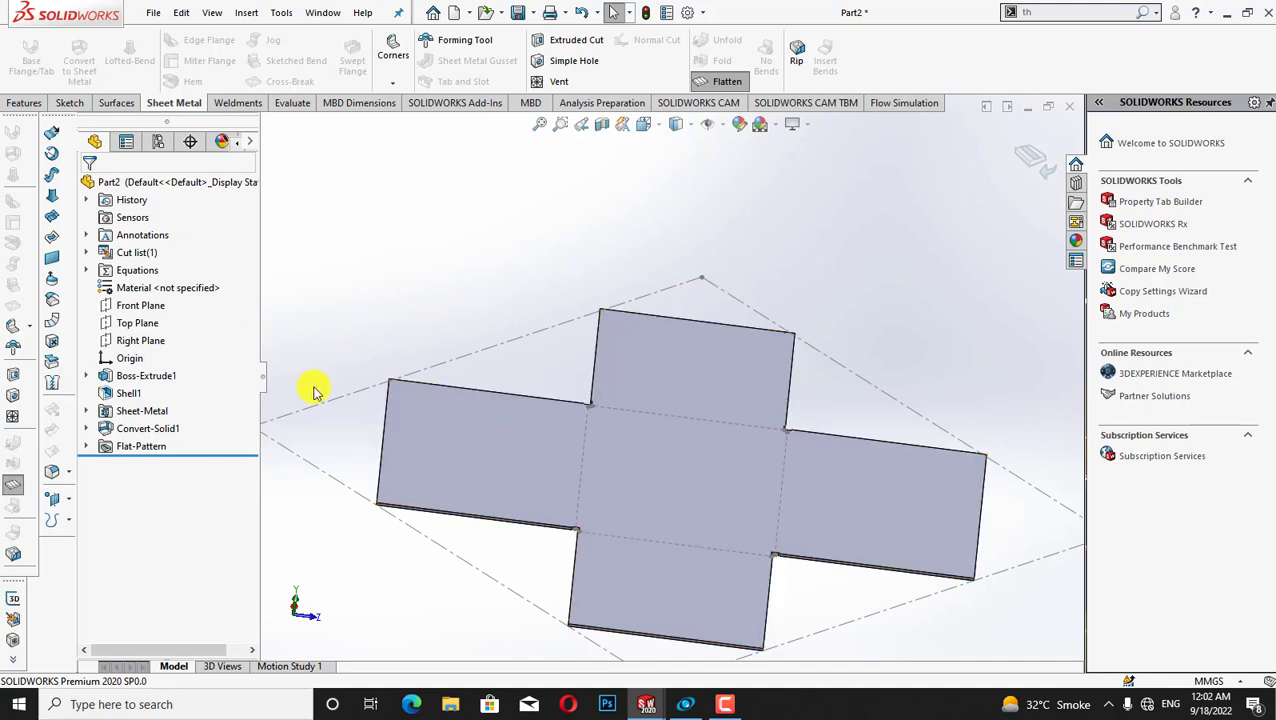
Return the part to its folded state and inspect the box's walls and corner gaps from several angles.
click(727, 82)
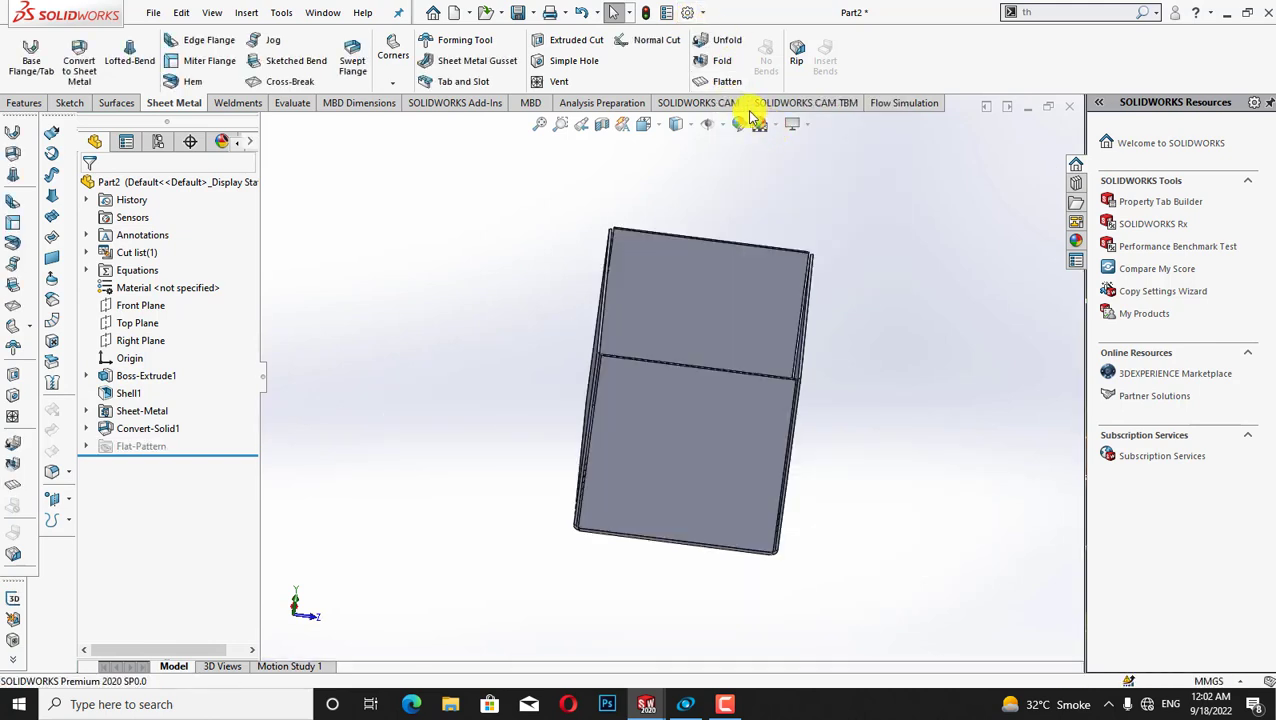
key(Left)
key(Left)
key(Left)
key(Left)
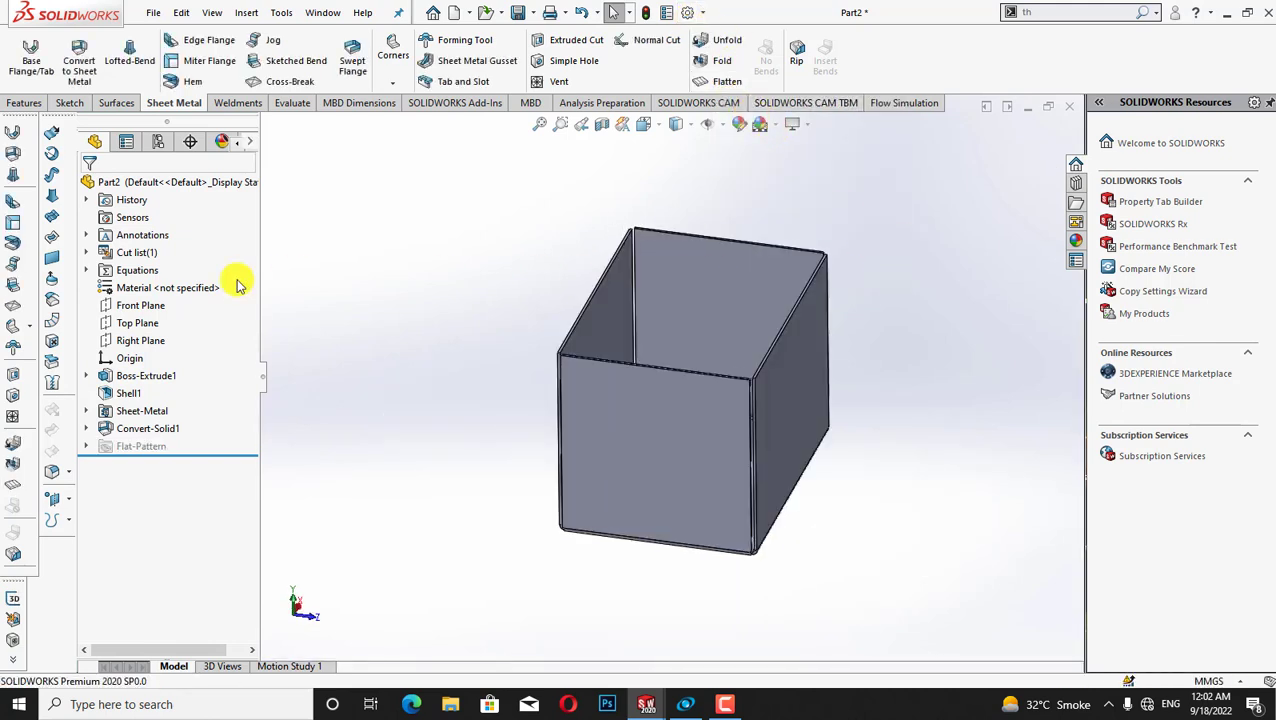
key(Down)
key(Down)
key(Down)
key(Down)
key(Right)
key(Right)
key(Right)
key(Right)
key(Right)
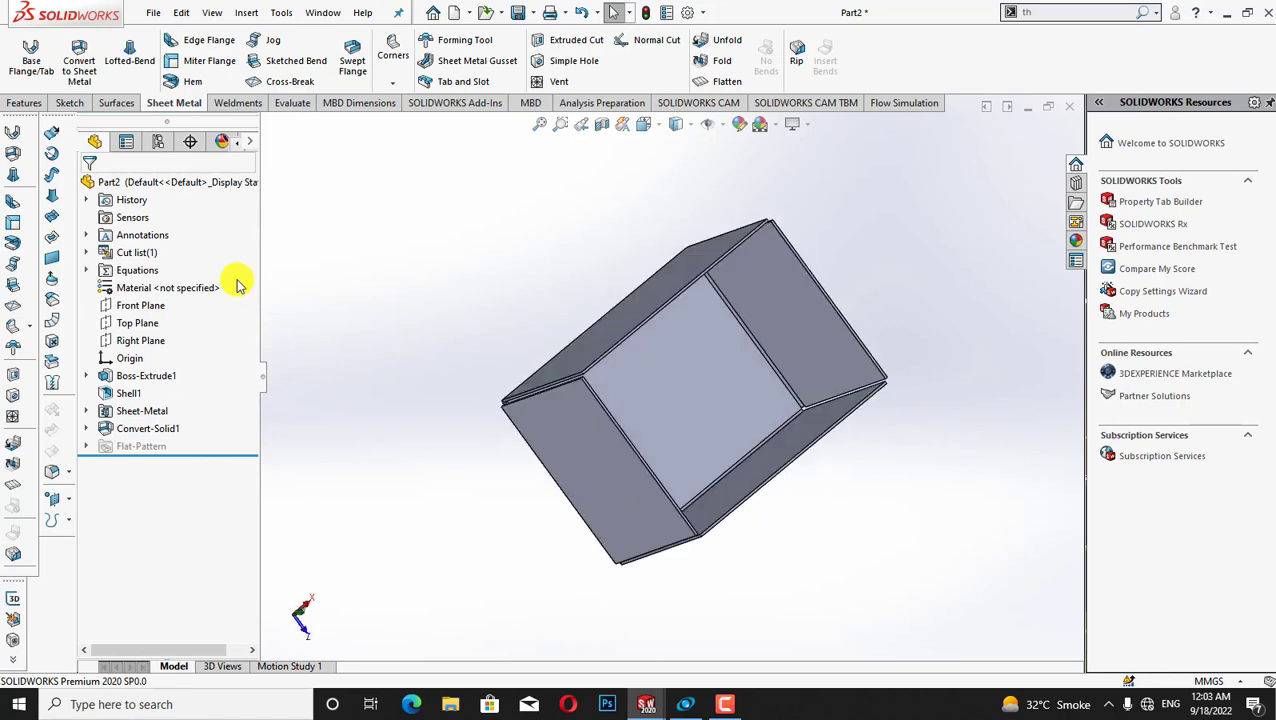
key(Left)
key(Left)
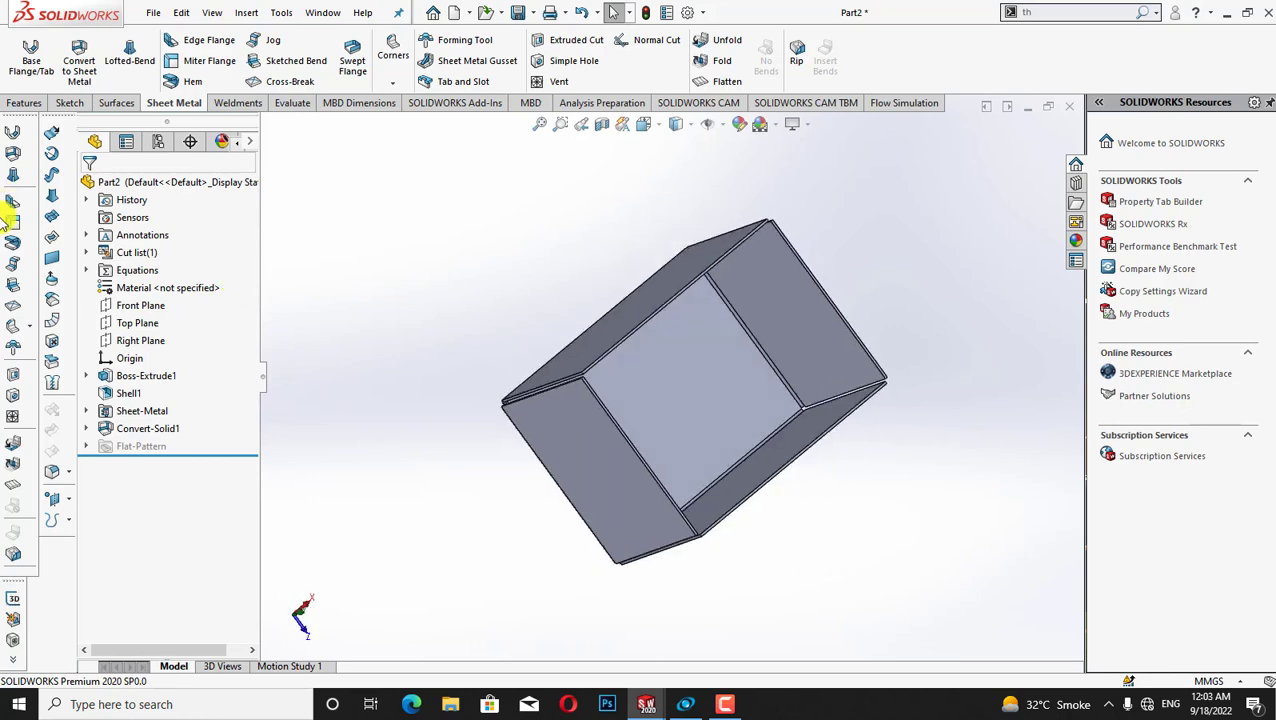
Apply a red appearance from the standard color swatches to the whole sheet metal part.
click(1079, 241)
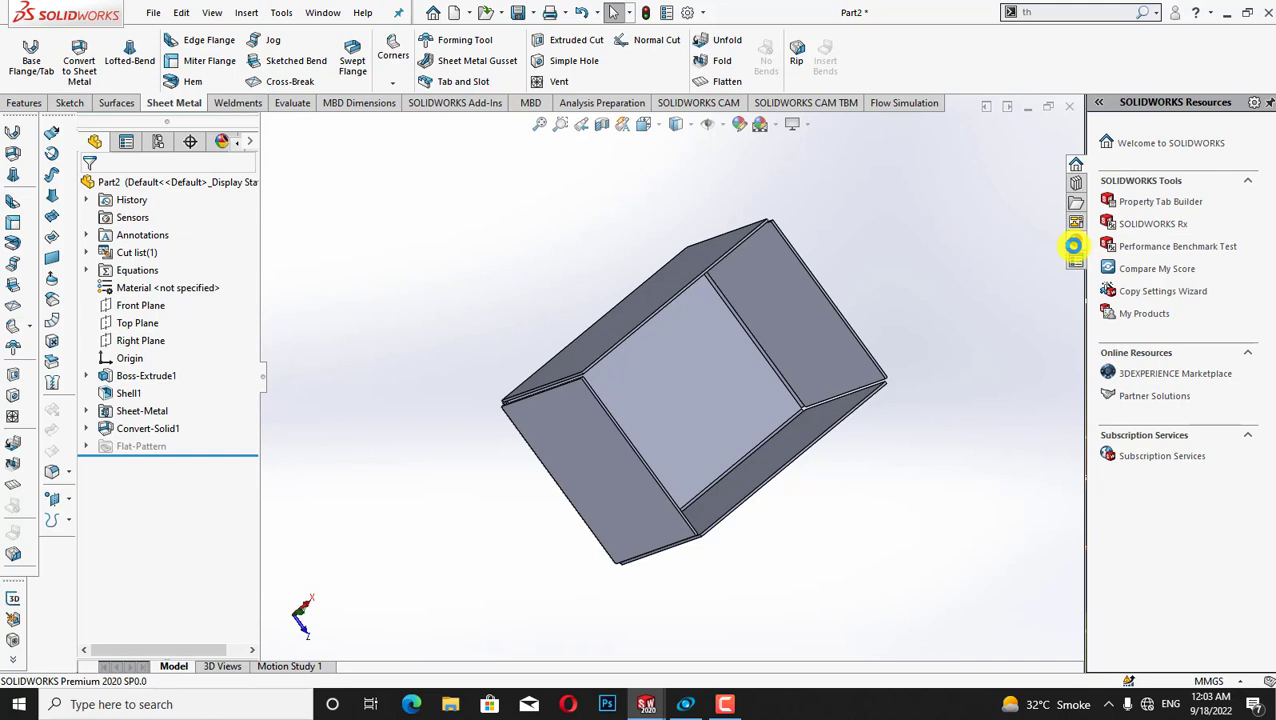
click(1106, 164)
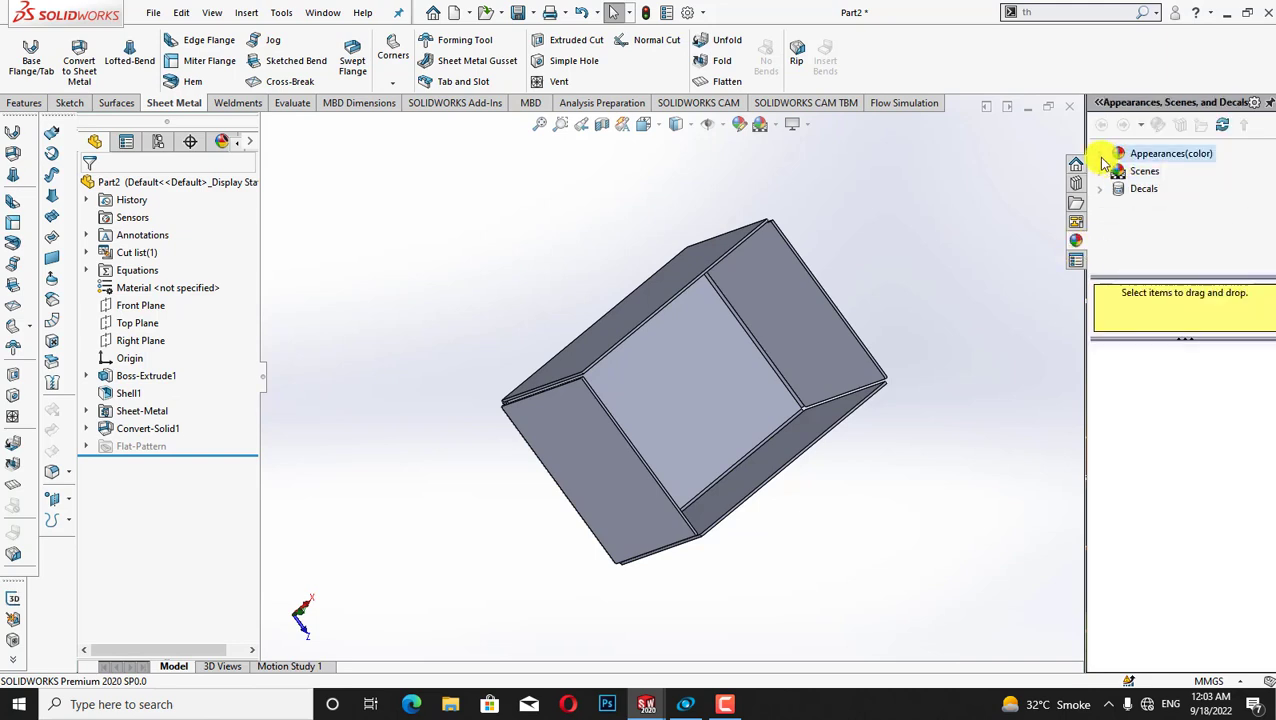
click(741, 130)
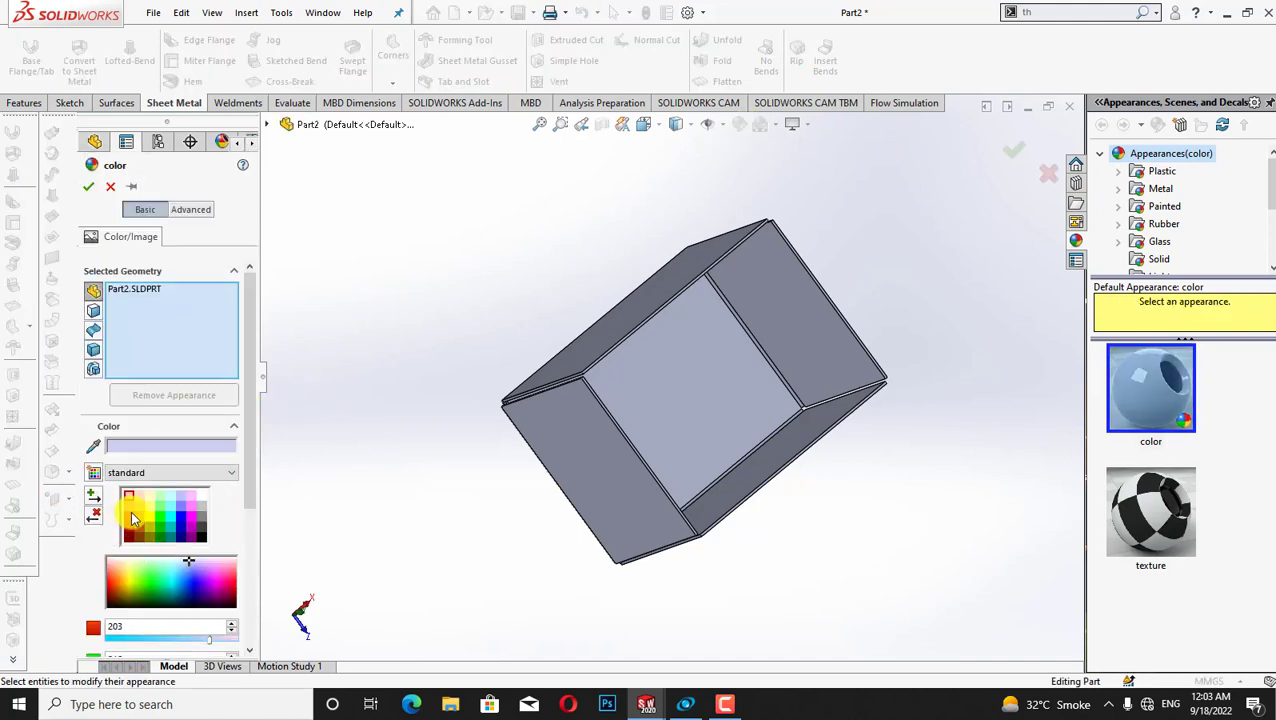
click(130, 516)
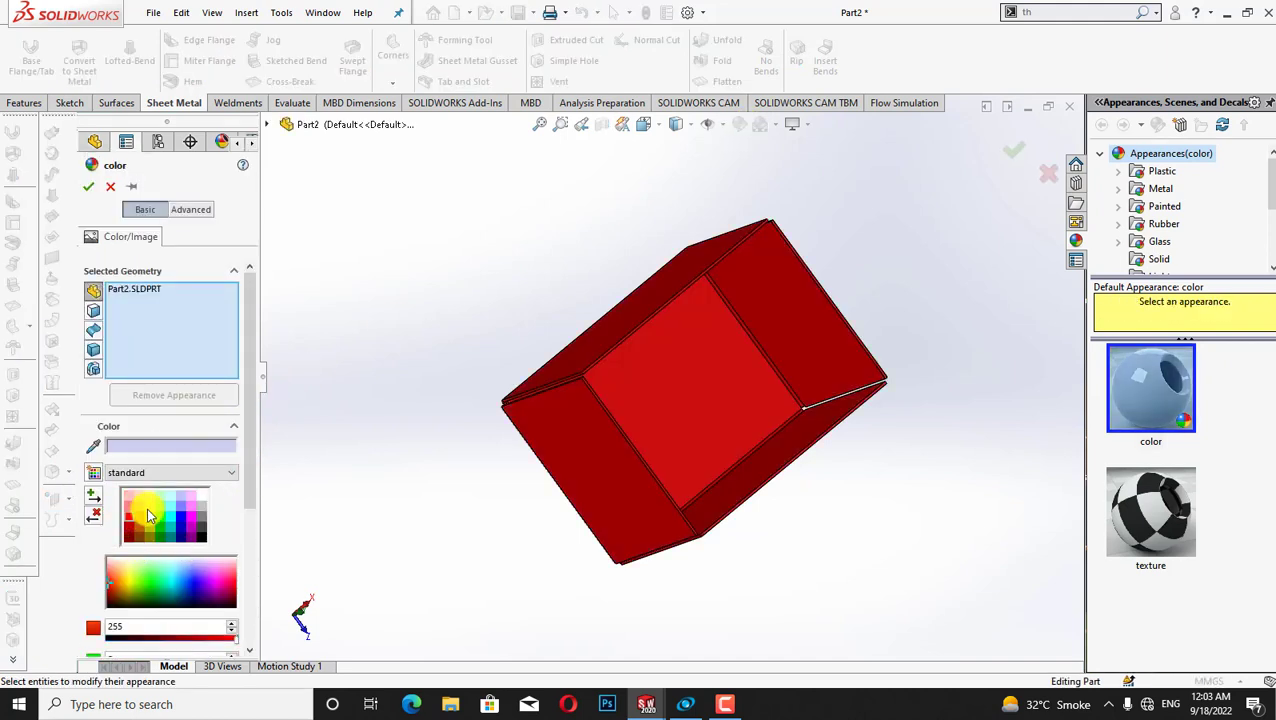
click(90, 186)
Flatten the red sheet metal box and fit its entire flat pattern in view.
click(725, 78)
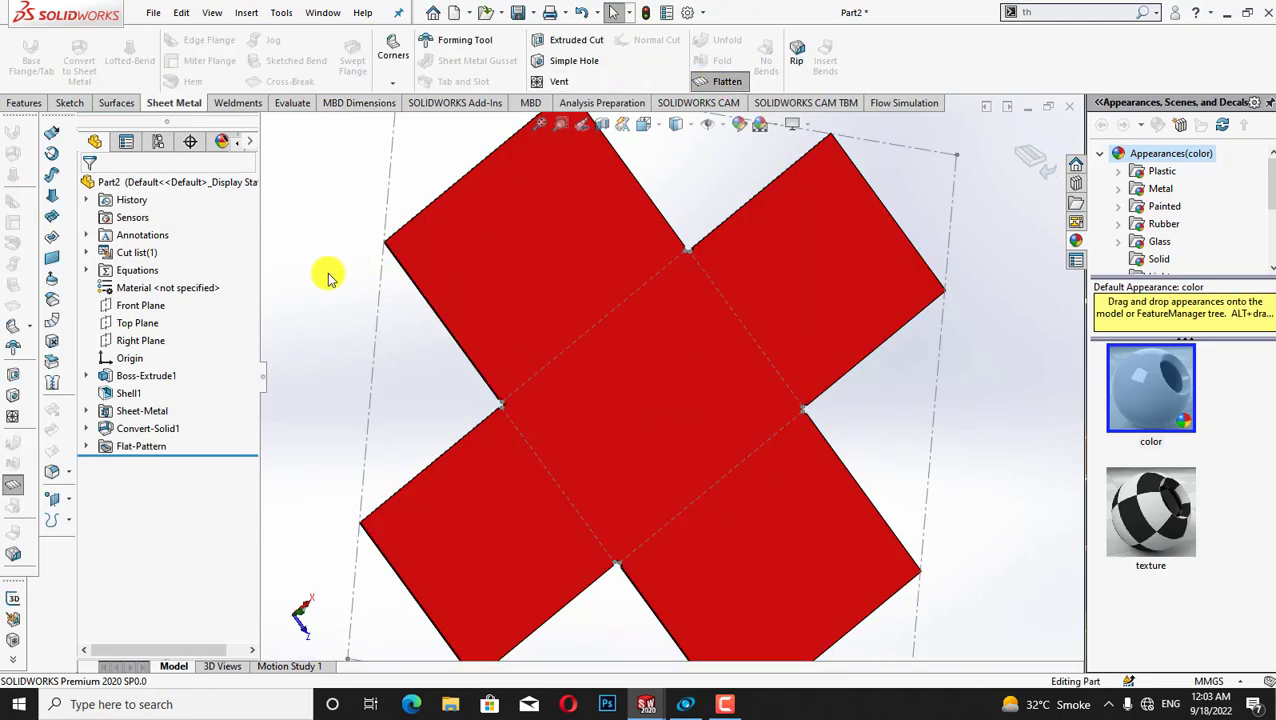
key(f)
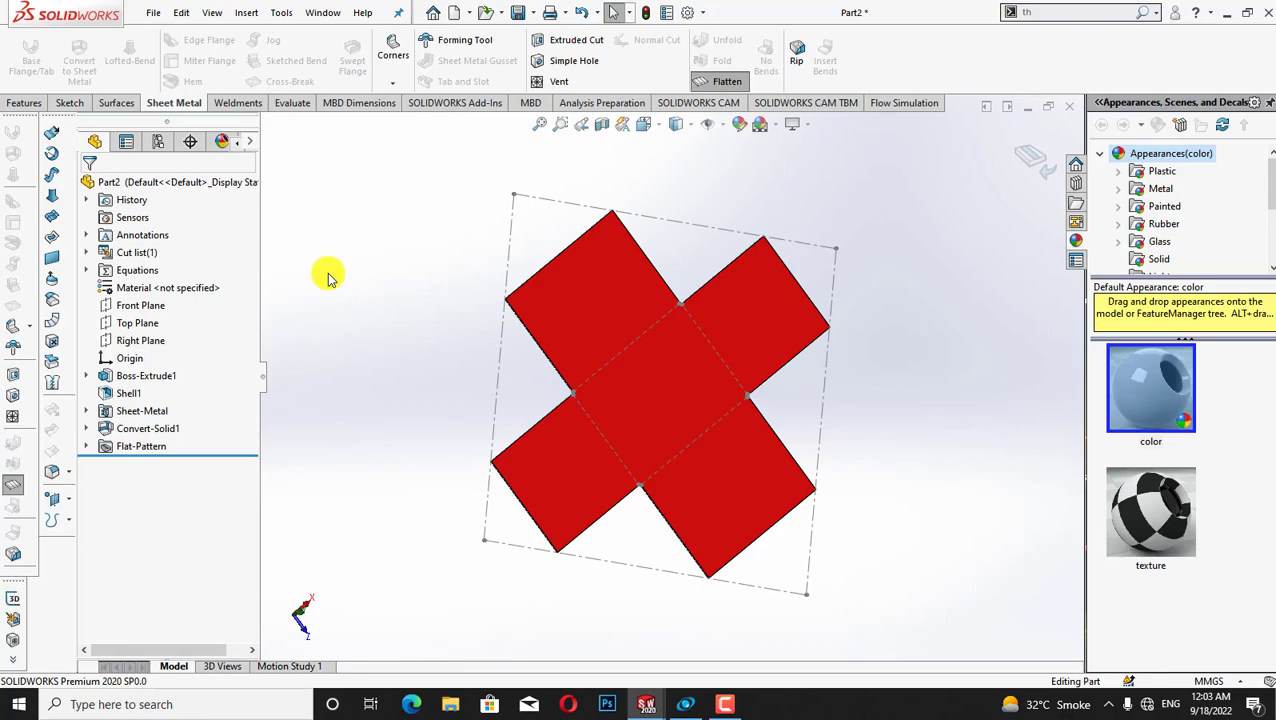